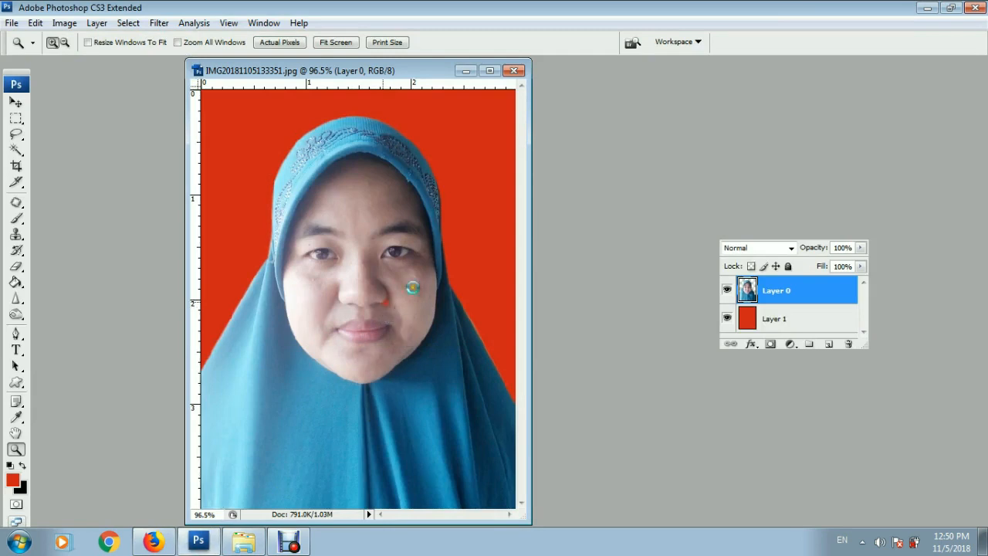
- In jilbab putih.jpg, start a Pen path along the face edge from the top of the forehead down one cheek to the jaw
right_click(294, 251)
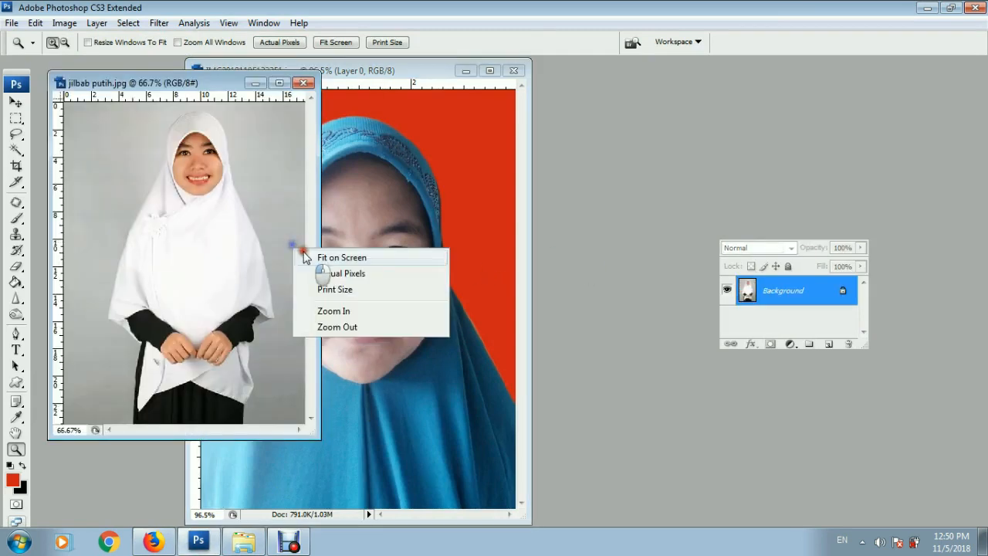
click(322, 258)
click(352, 71)
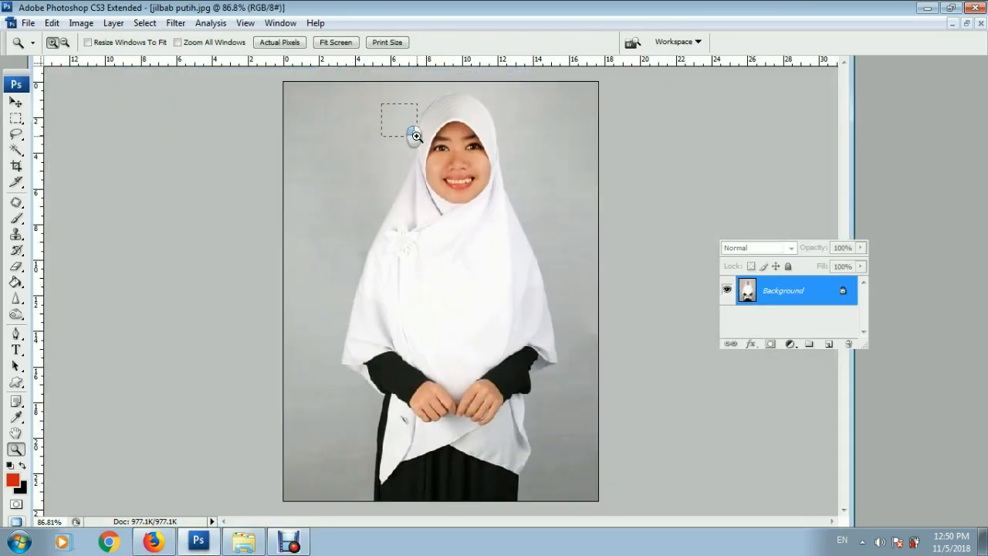
drag(390, 115, 540, 276)
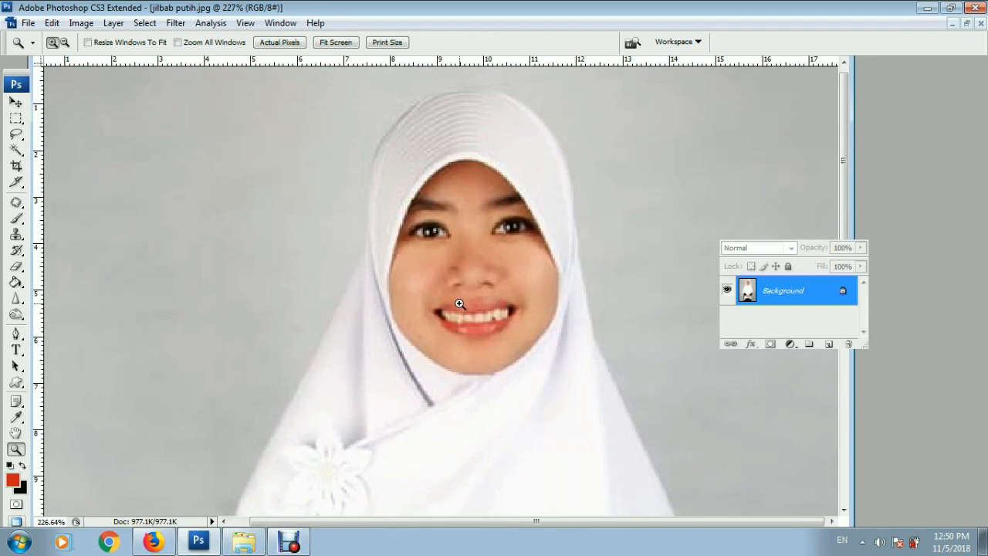
drag(423, 132, 565, 448)
scroll(551, 434, up, 3)
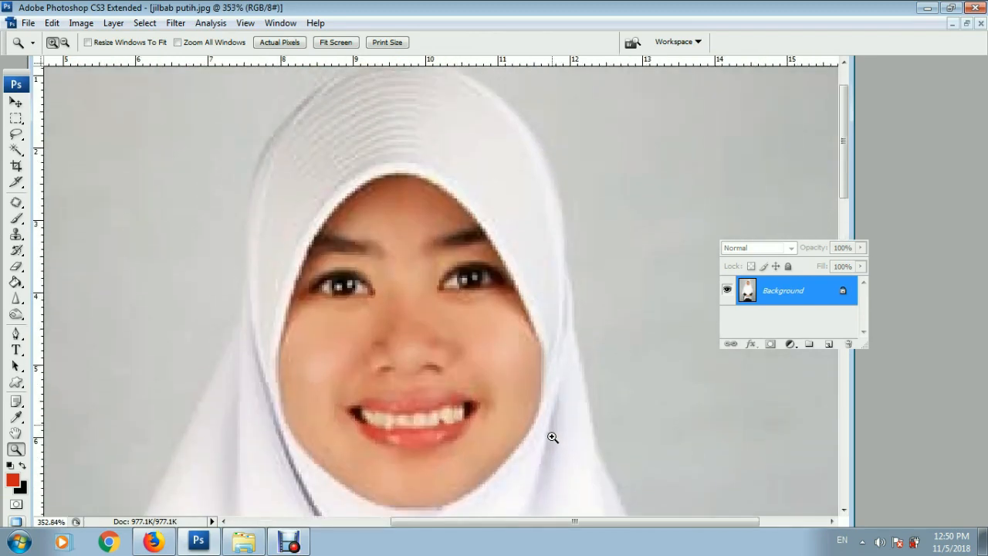
key(p)
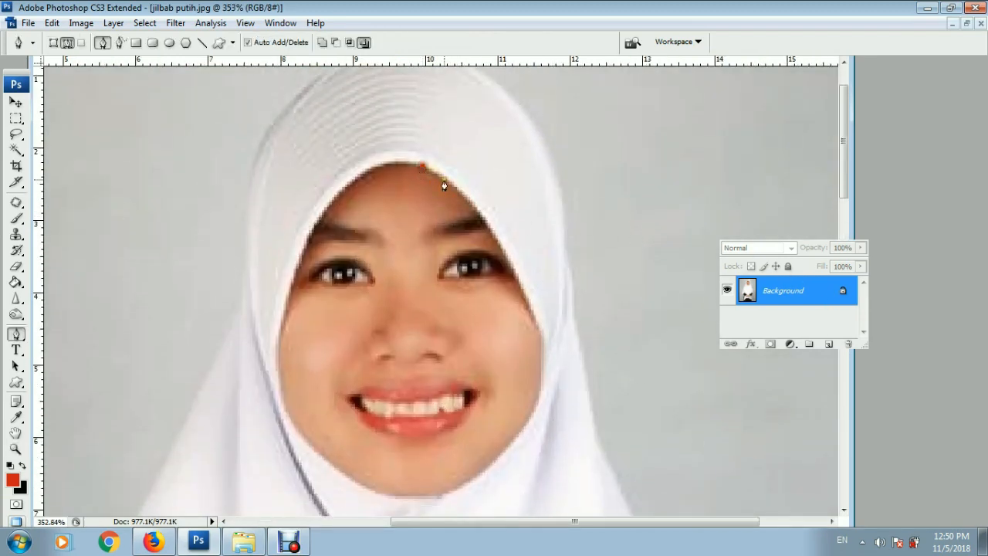
click(521, 294)
drag(534, 324, 538, 331)
key(ctrl+z)
drag(501, 239, 526, 292)
drag(543, 366, 540, 394)
drag(502, 450, 468, 486)
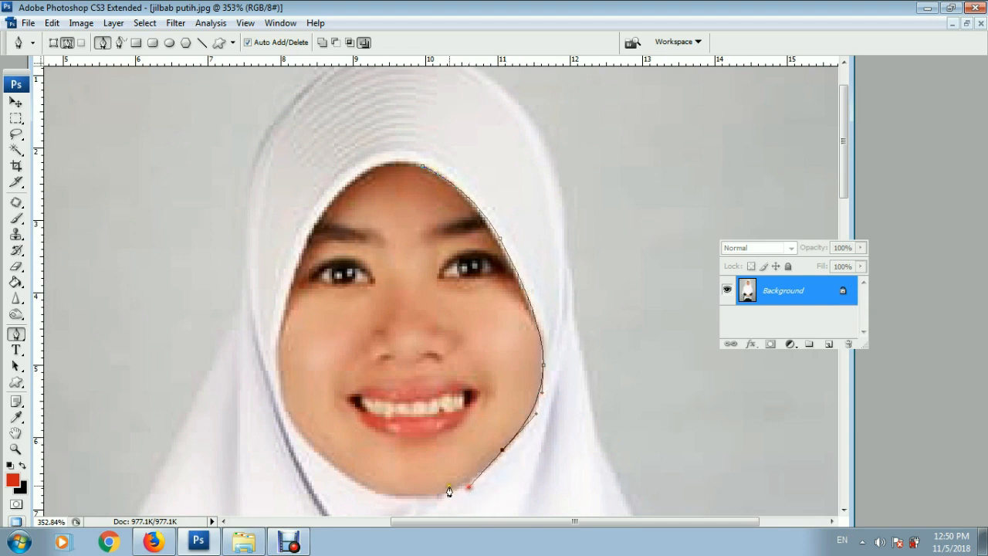
- Continue the path under the chin and up the other cheek, closing it at the top of the forehead
scroll(434, 506, down, 1)
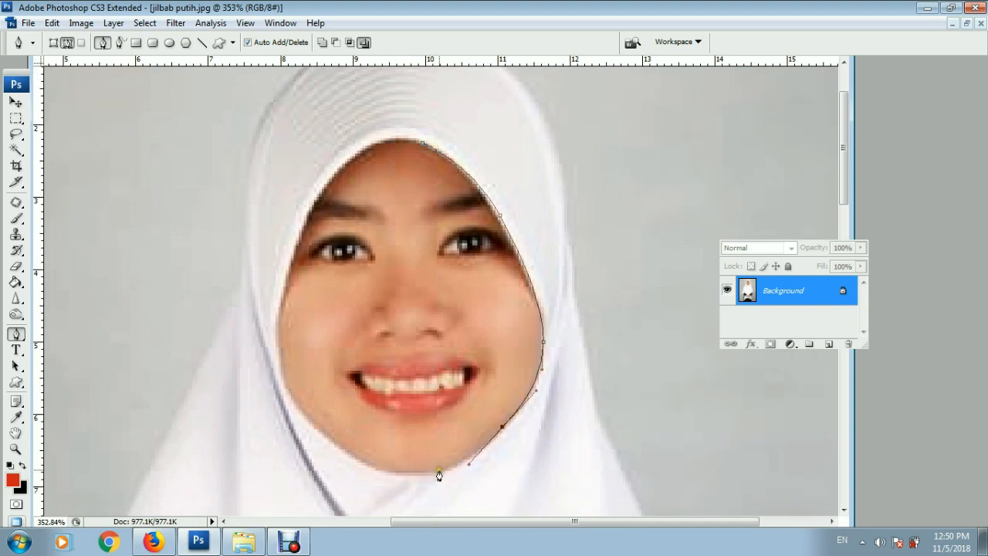
drag(446, 469, 434, 473)
drag(363, 467, 353, 458)
click(290, 399)
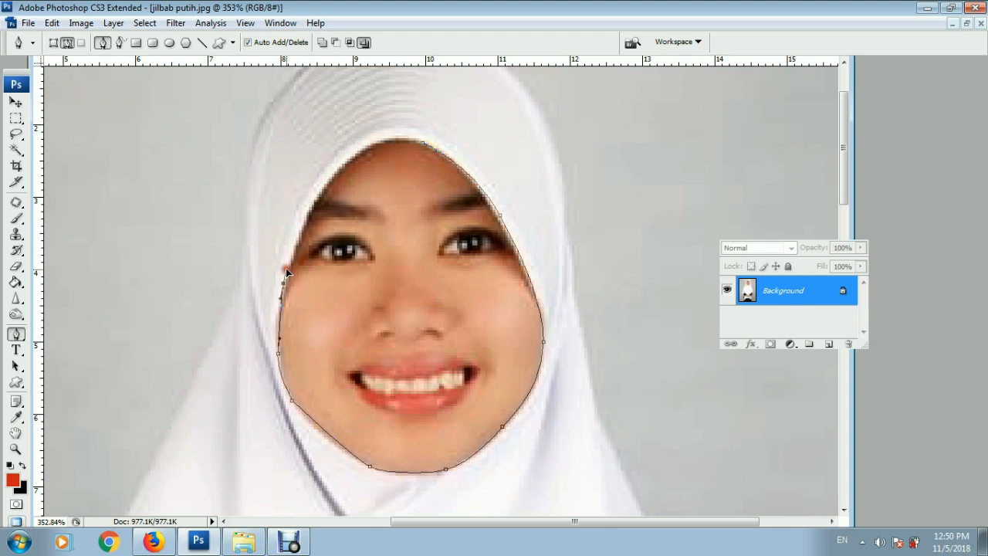
drag(332, 182, 336, 165)
drag(421, 137, 425, 139)
- Convert the face path into a new anti-aliased selection with a 1-pixel feather radius
right_click(435, 216)
click(494, 282)
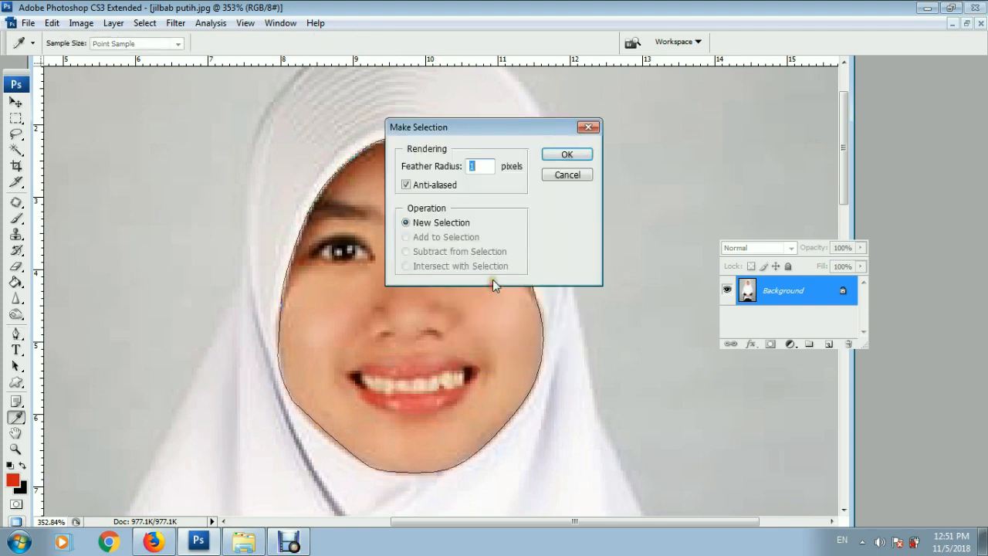
click(564, 155)
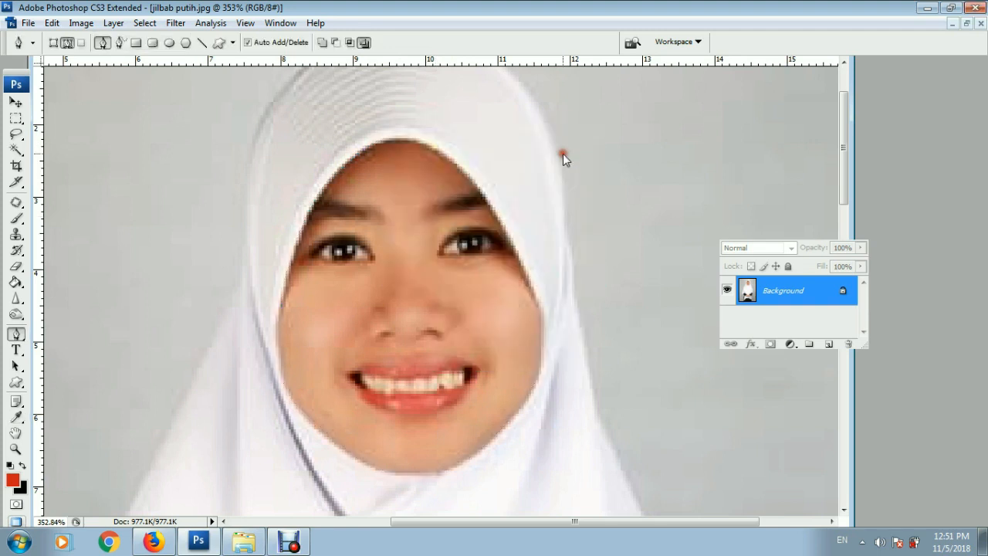
- Convert the Background into the regular layer Layer 0, delete the selected face from it and clear the selection
double_click(801, 292)
click(627, 170)
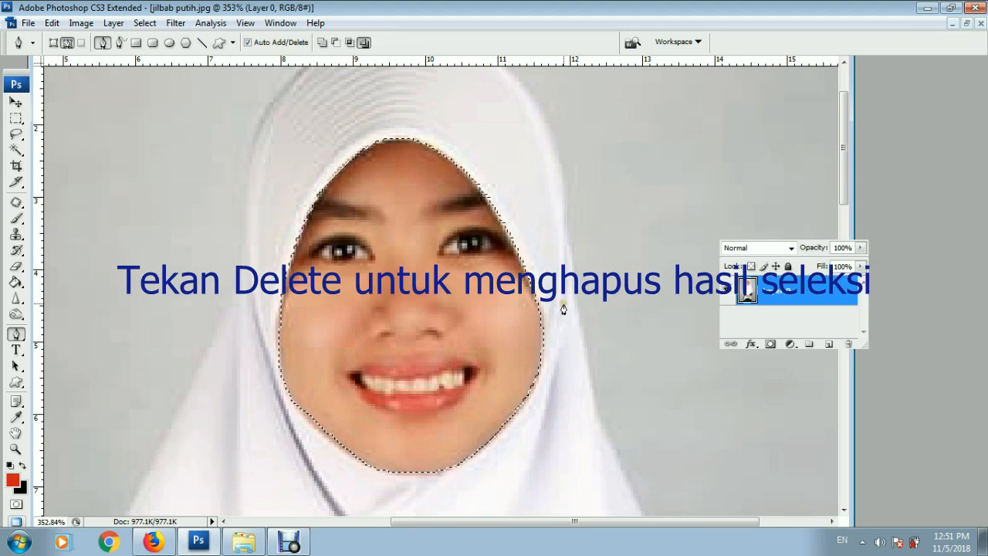
key(Delete)
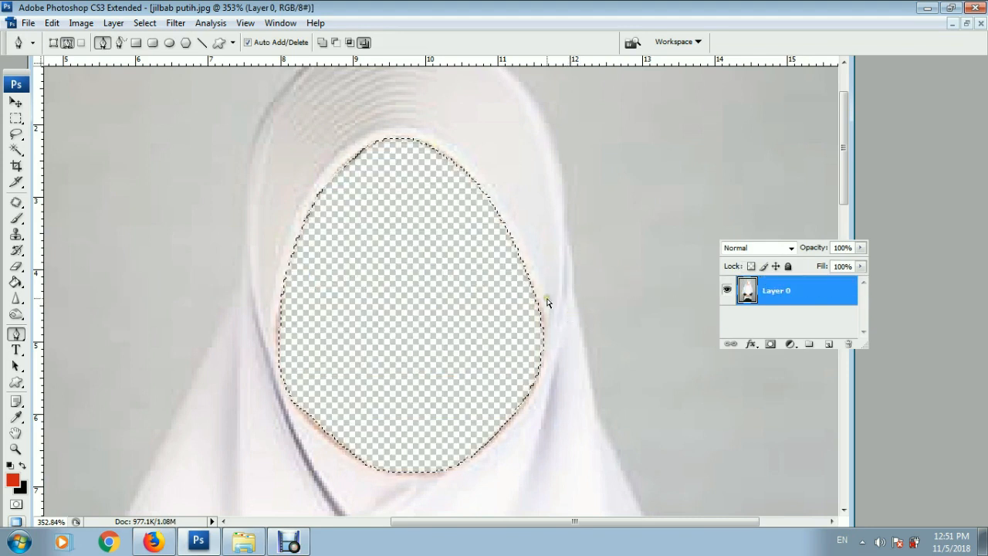
click(144, 23)
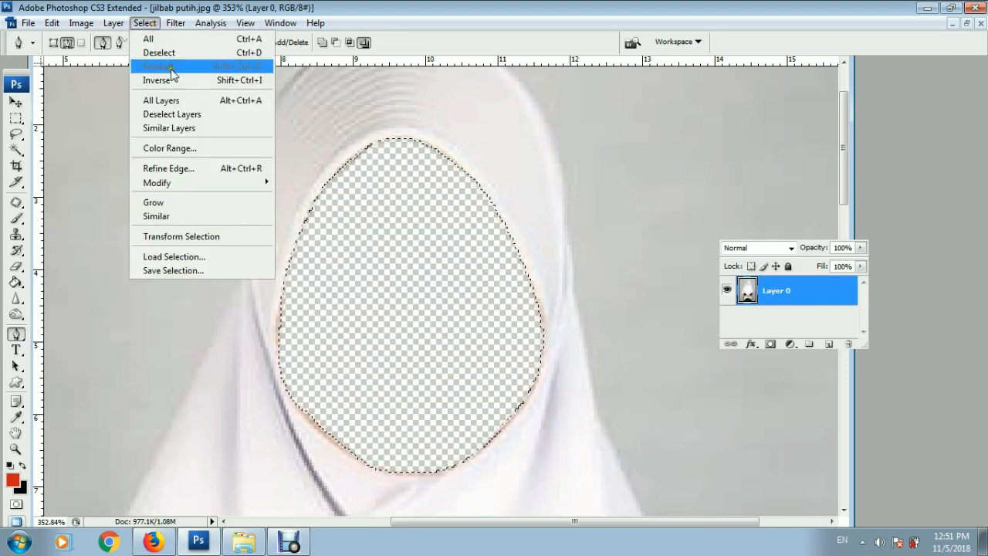
click(162, 53)
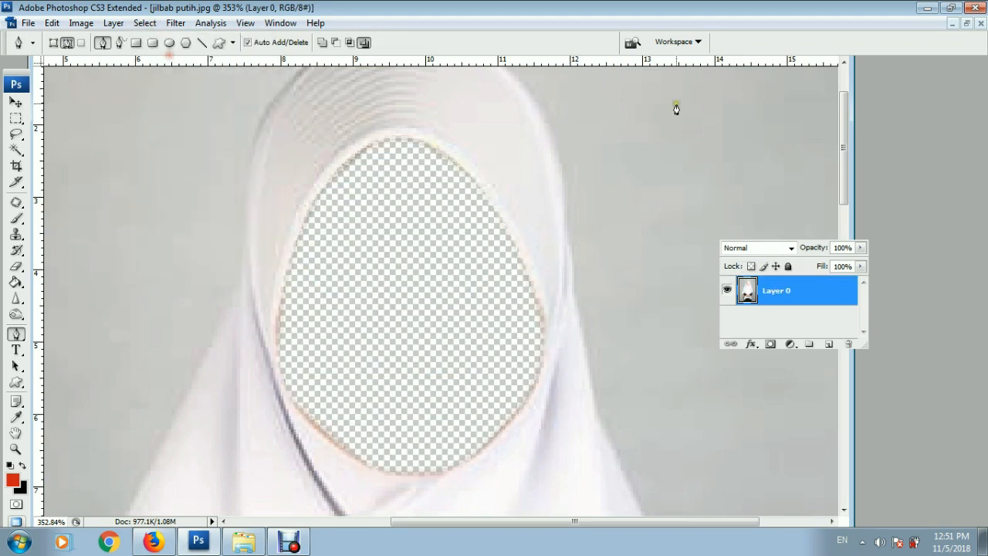
- Copy the blue-hijab portrait layer from IMG20181105133351.jpg into jilbab putih.jpg
click(966, 25)
click(432, 83)
drag(430, 80, 600, 154)
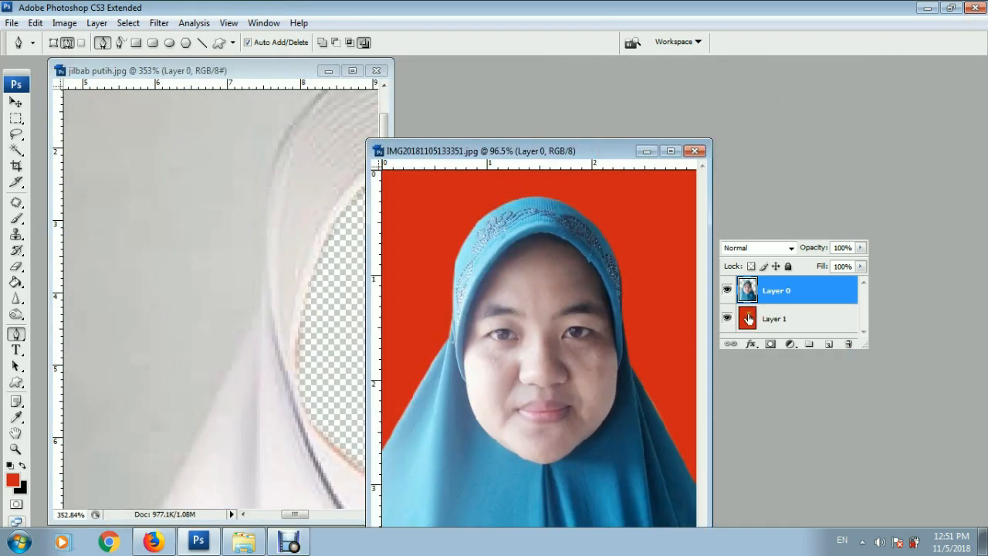
click(15, 102)
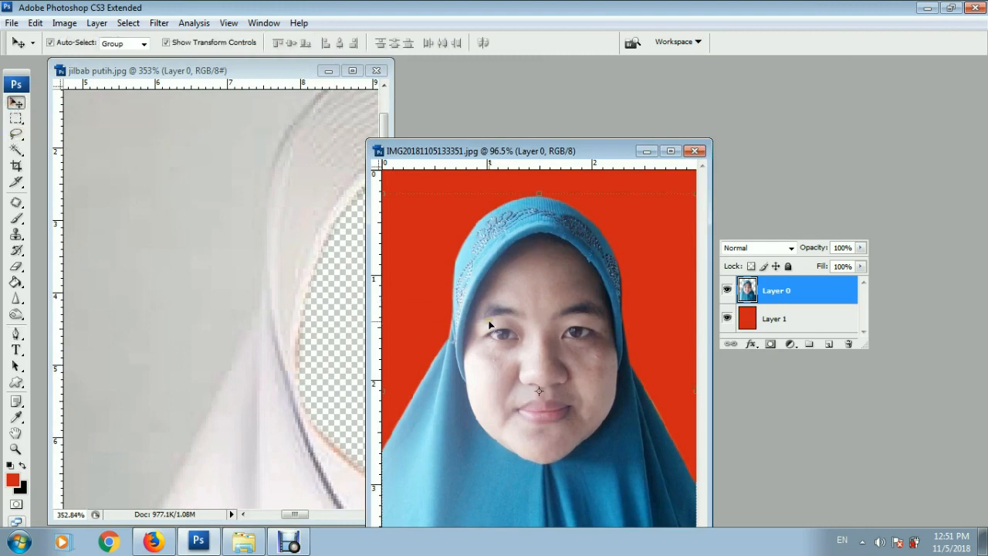
drag(514, 332, 324, 287)
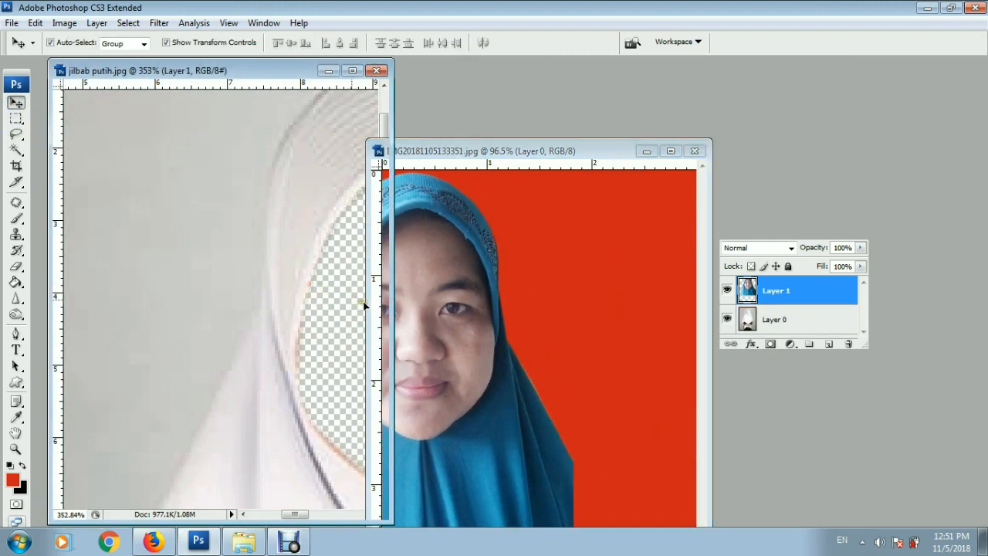
- Move the pasted portrait down within jilbab putih.jpg and scale it proportionally to 53.3%
click(355, 71)
key(z)
right_click(370, 237)
click(395, 245)
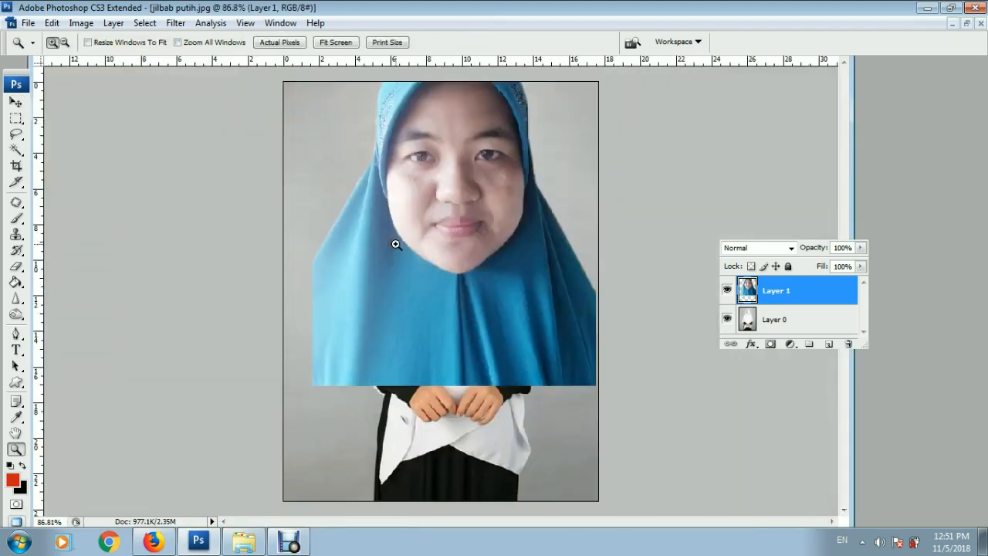
click(16, 101)
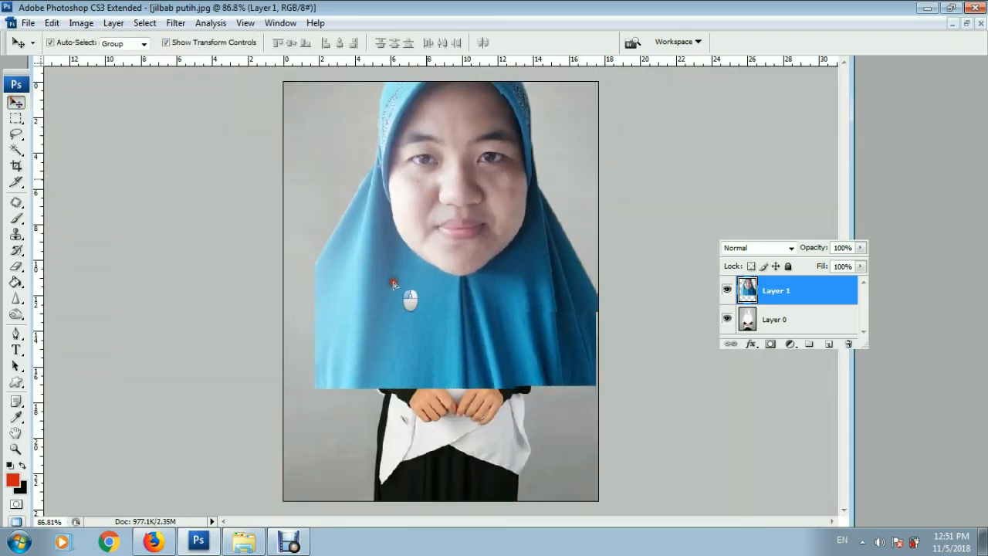
drag(393, 282, 353, 407)
drag(270, 154, 420, 308)
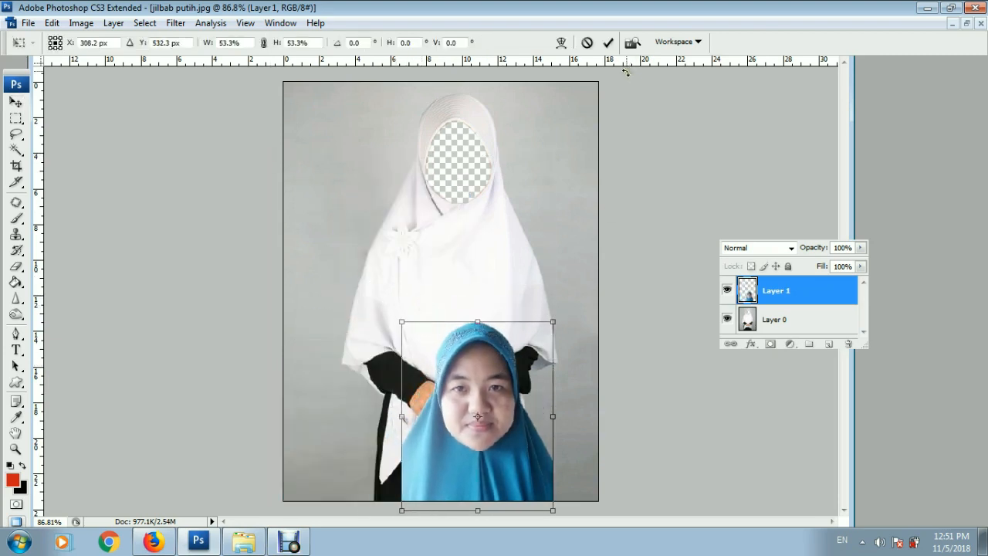
click(608, 42)
- Move the portrait over the empty face opening and place its layer beneath Layer 0
drag(488, 372, 482, 171)
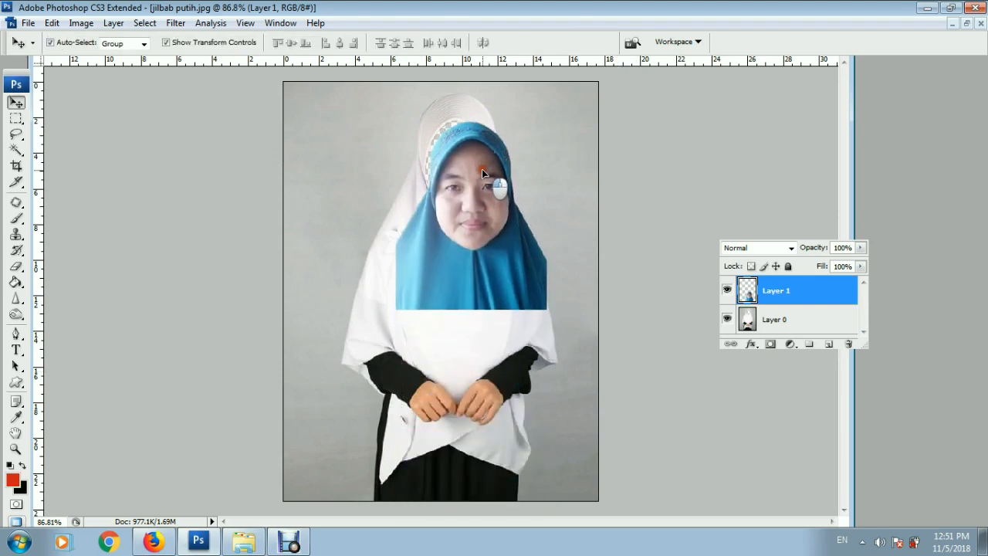
drag(805, 286, 805, 285)
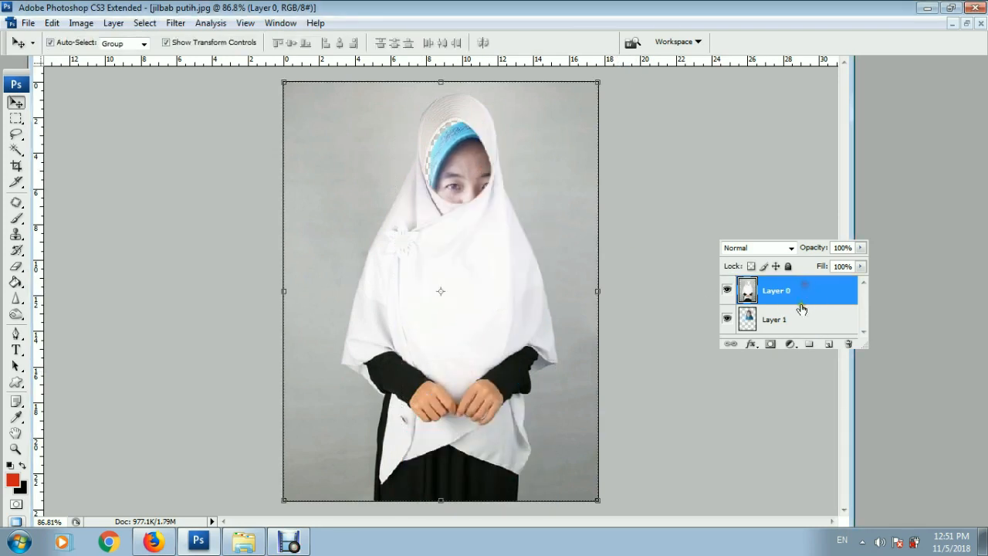
- Scale the portrait on Layer 1 proportionally to 76.4% within the hijab's face opening
key(alt+bracketleft)
click(545, 305)
drag(530, 280, 529, 255)
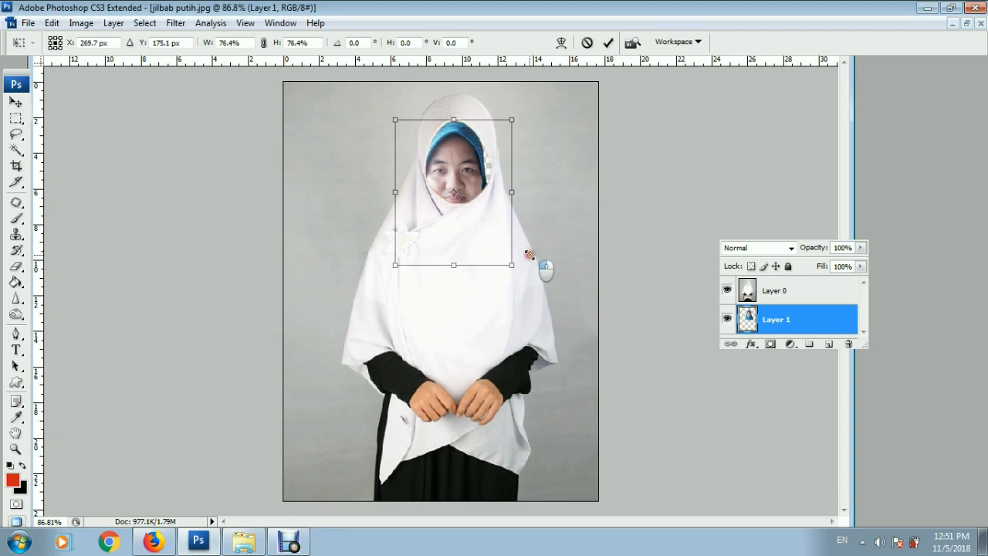
click(608, 43)
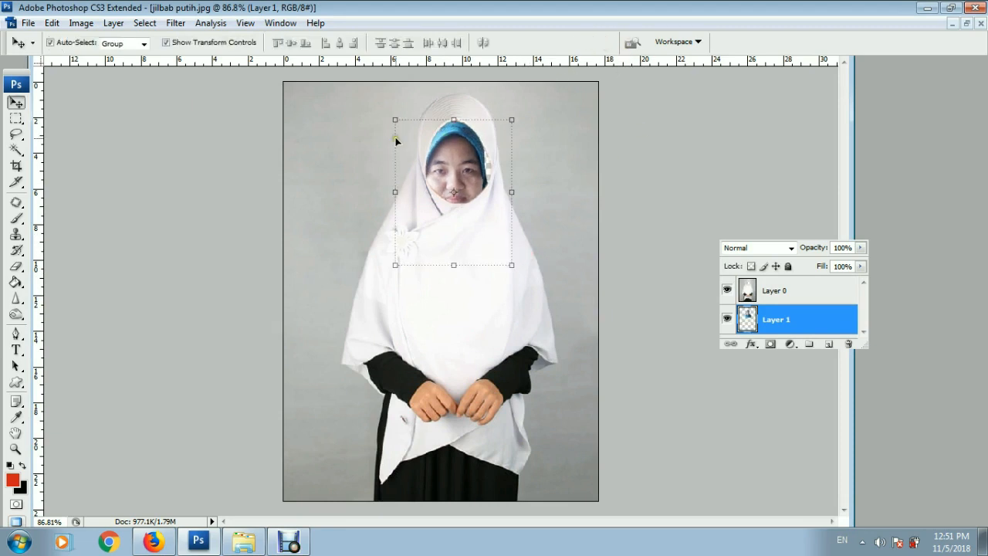
- Enlarge the portrait on Layer 1 proportionally to 110.4% to suit the face opening
click(16, 449)
drag(386, 87, 477, 232)
click(16, 103)
drag(598, 429, 624, 460)
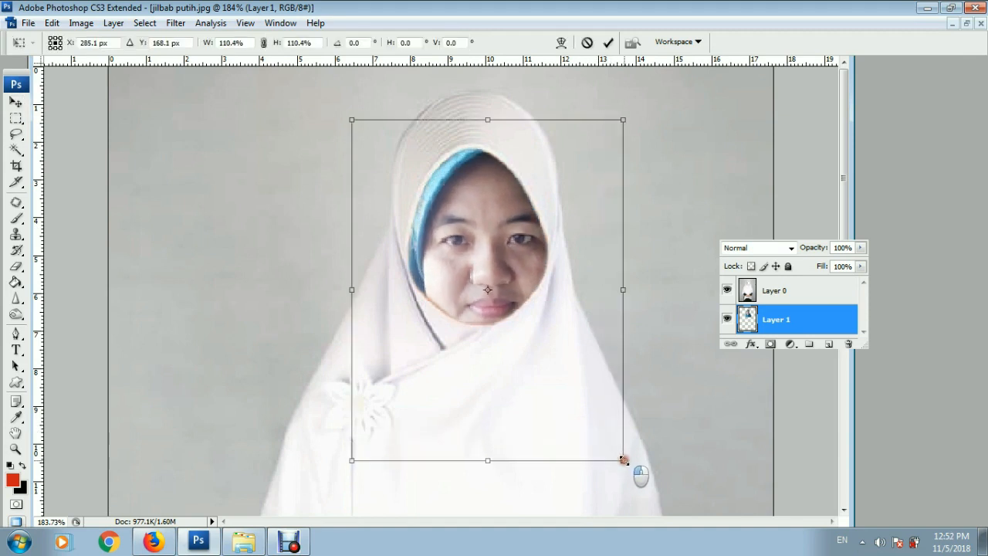
click(608, 42)
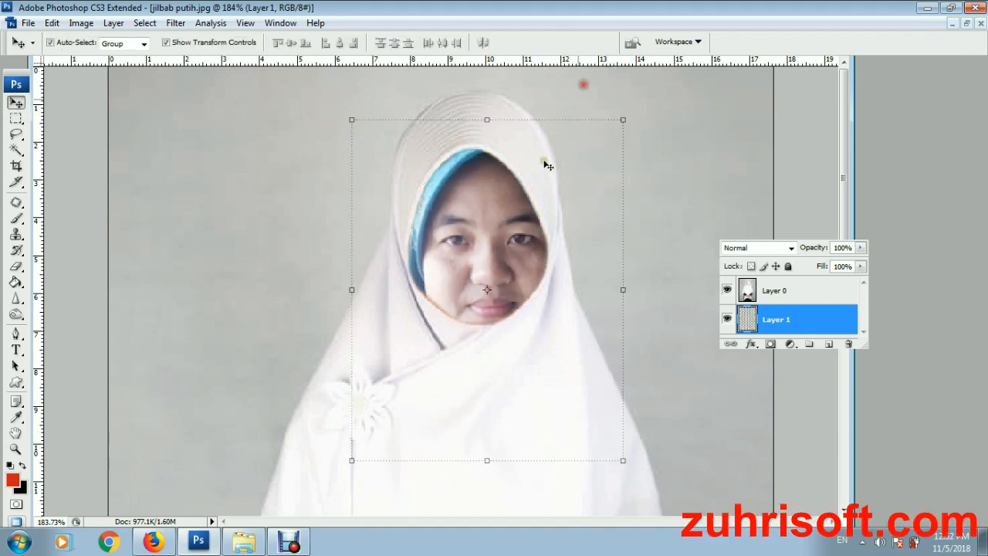
- Scale the portrait to 106.7% and shift it up and sideways so the face fills the white hijab's opening
drag(500, 230, 488, 210)
drag(612, 441, 637, 465)
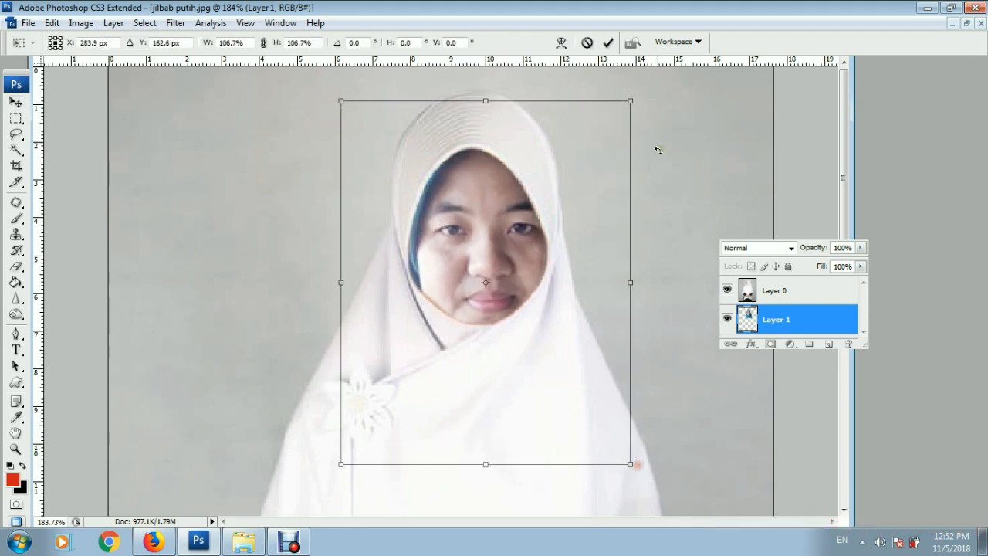
click(609, 43)
drag(490, 217, 482, 203)
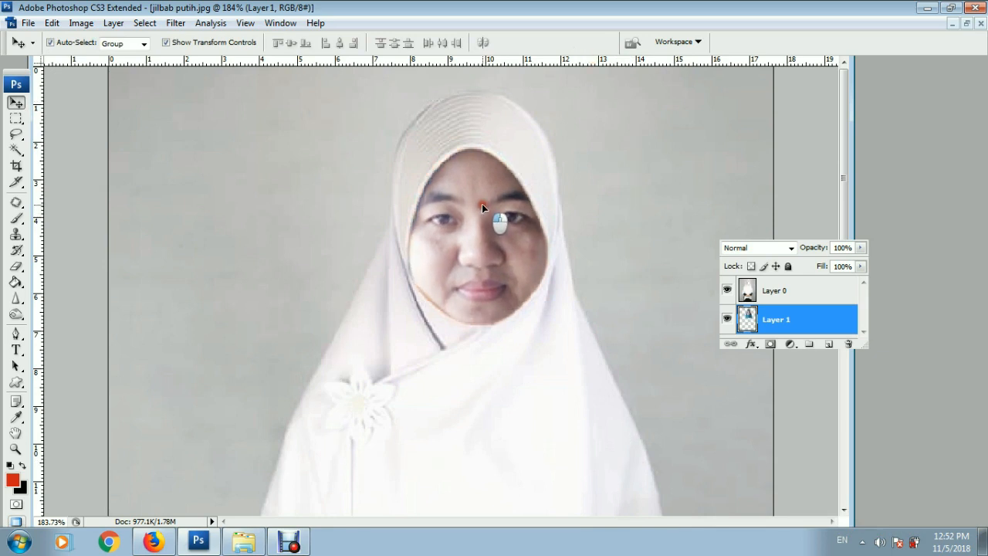
drag(481, 204, 482, 204)
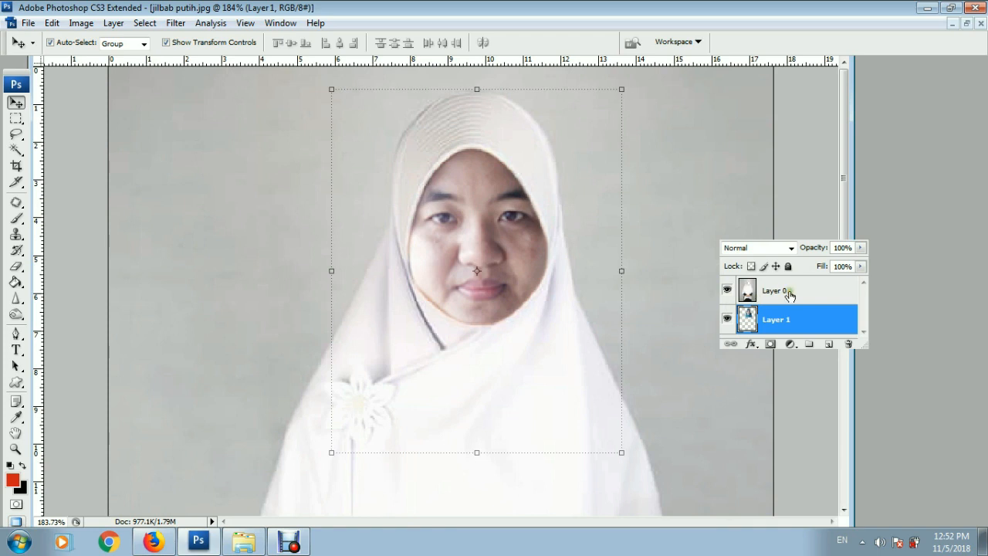
- Reduce the opacity of Layer 0 to 74%
click(820, 290)
click(861, 248)
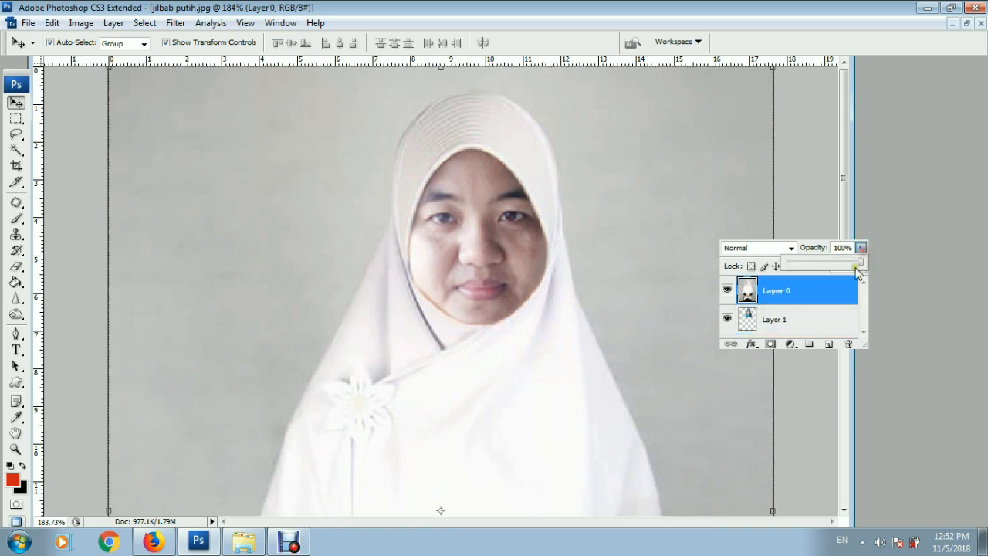
drag(859, 264, 842, 267)
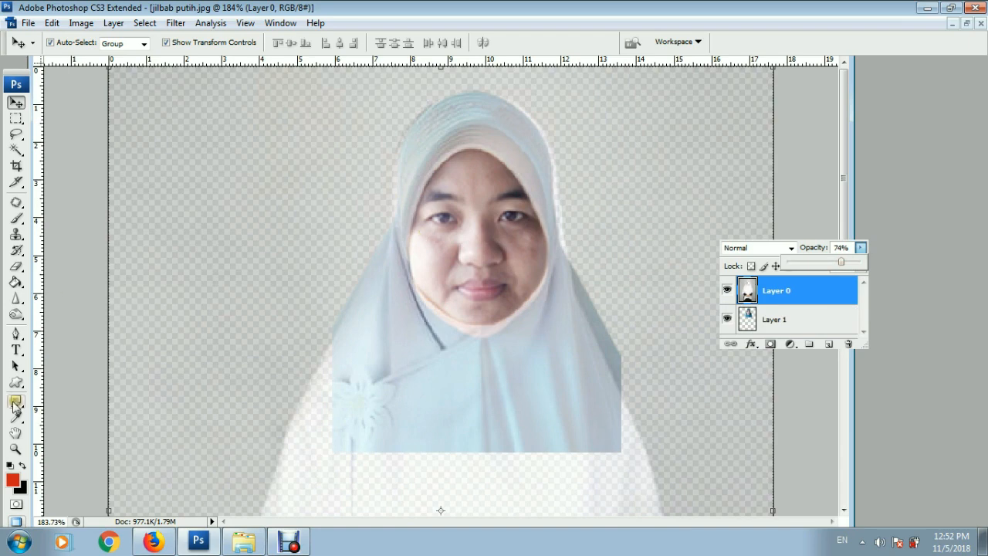
- Erase the leftover skin-coloured fringe around the chin and jaw on Layer 0, using a soft 19 px eraser with 8% hardness
click(15, 449)
drag(378, 198, 627, 387)
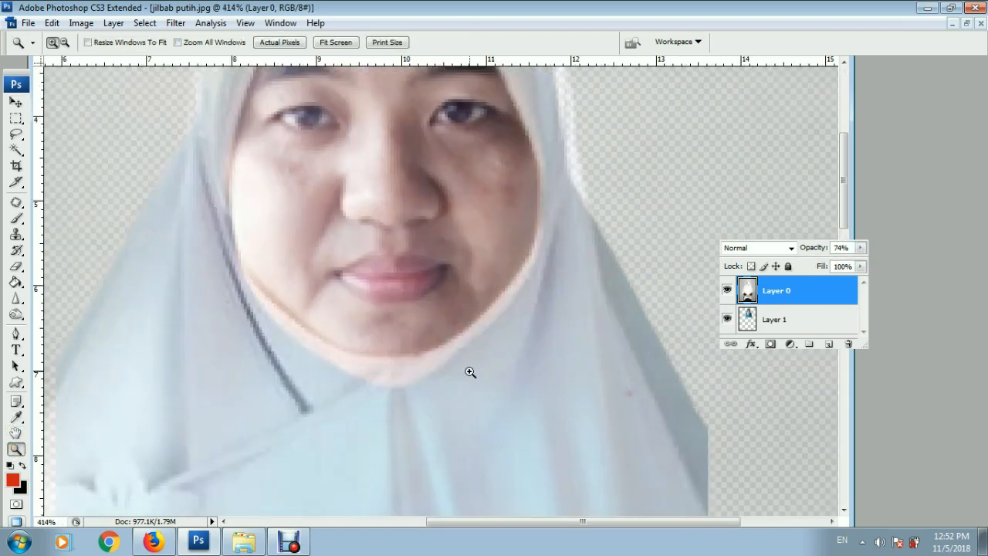
key(e)
right_click(376, 309)
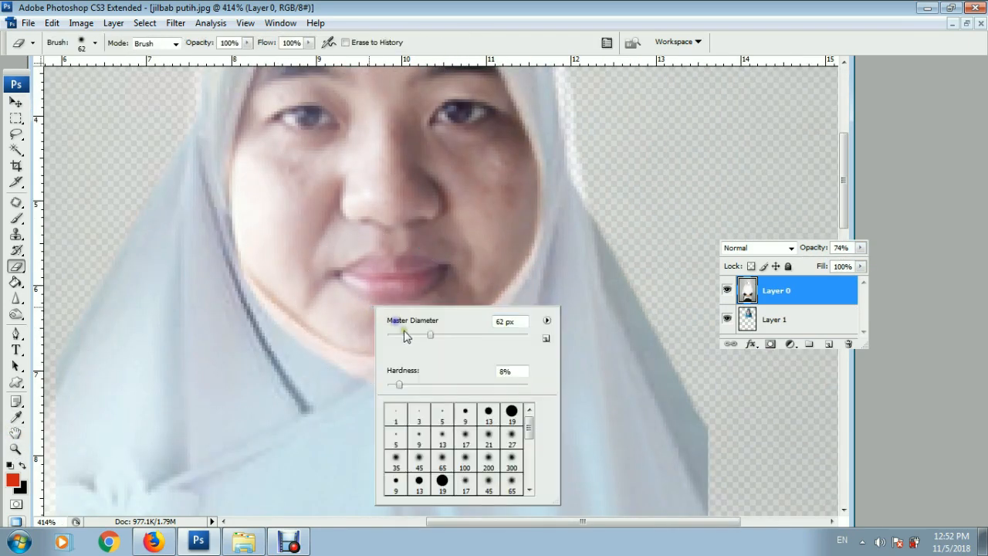
click(404, 334)
mouse_move(288, 286)
mouse_down()
mouse_move(403, 356)
mouse_move(434, 332)
mouse_move(494, 235)
mouse_move(505, 236)
mouse_move(455, 311)
mouse_move(425, 315)
mouse_move(454, 301)
mouse_up()
right_click(431, 274)
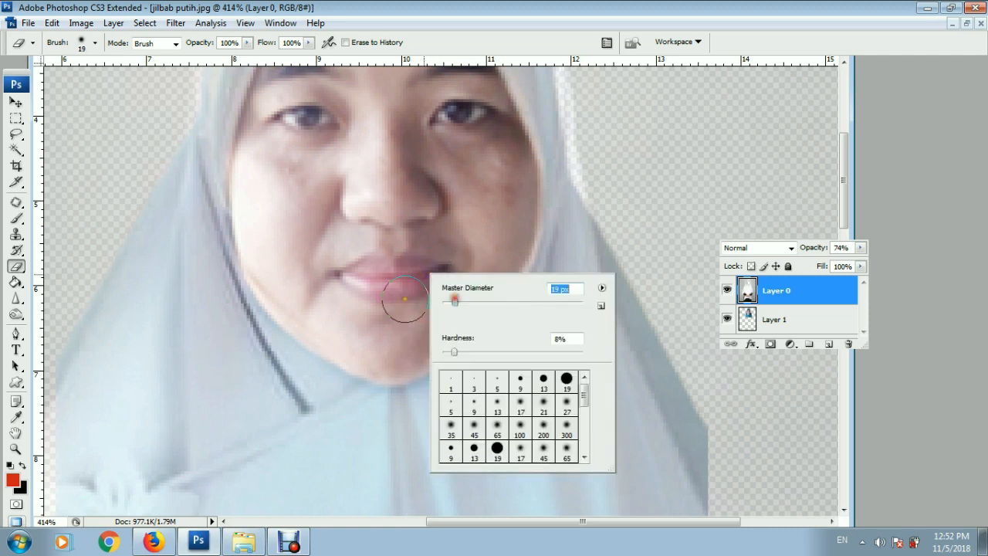
mouse_move(271, 270)
mouse_down()
mouse_move(306, 311)
mouse_move(274, 287)
mouse_move(267, 265)
mouse_move(286, 291)
mouse_move(382, 306)
mouse_up()
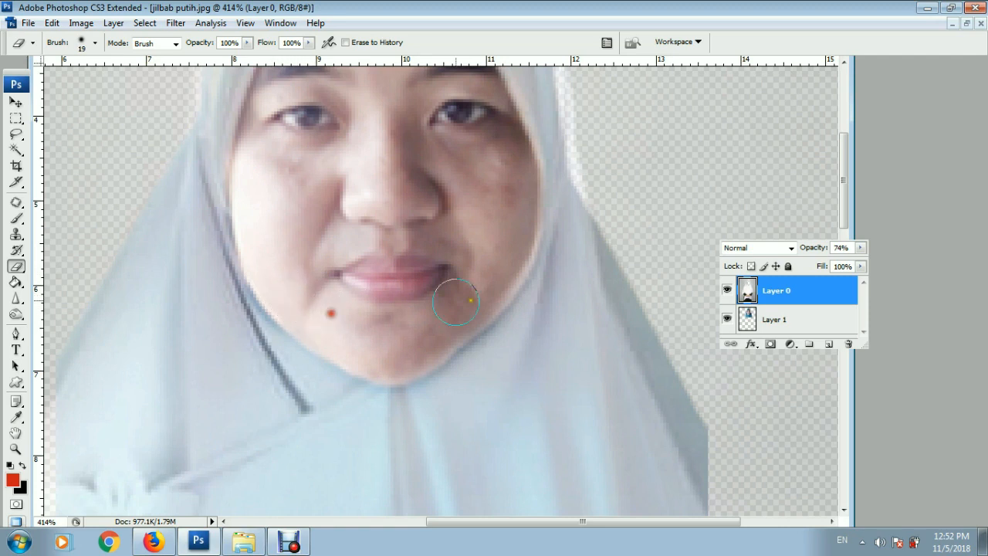
- Erase the remaining fringe along the cheek and jaw on Layer 0 and restore the layer's opacity to 100%
mouse_move(524, 202)
mouse_down()
mouse_move(487, 284)
mouse_move(419, 319)
mouse_move(449, 320)
mouse_move(390, 345)
mouse_up()
mouse_move(502, 190)
mouse_down()
mouse_move(501, 237)
mouse_move(422, 281)
mouse_up()
click(860, 247)
drag(845, 267, 875, 264)
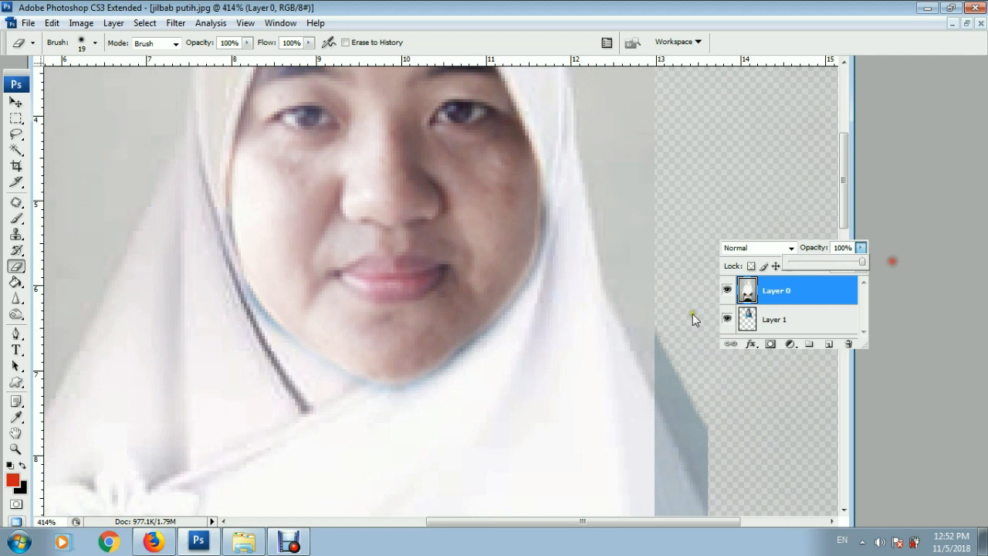
- Crop the image to a 3 × 4 cm portrait at 150 pixels/cm, framing the head, shoulders and flower brooch
click(16, 450)
key(ctrl+0)
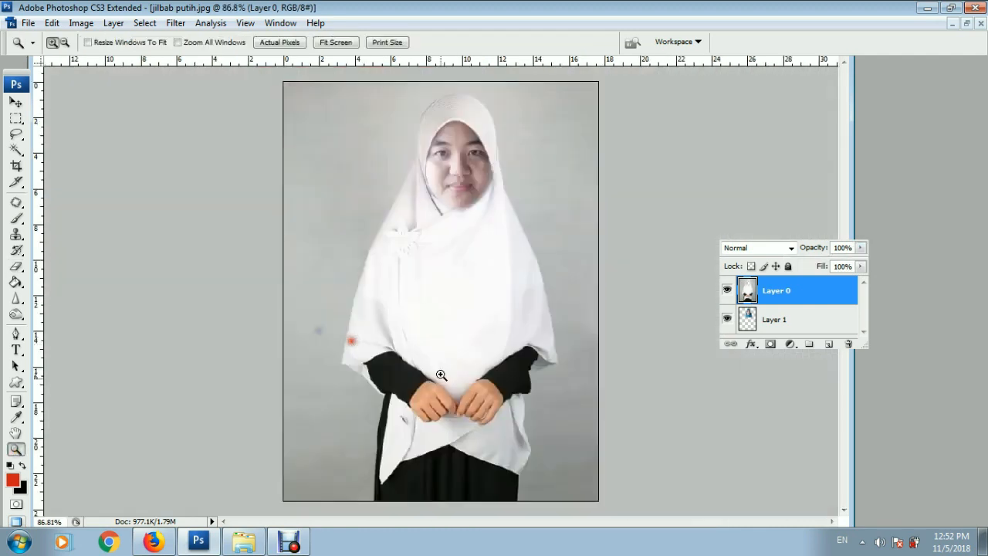
drag(393, 88, 555, 292)
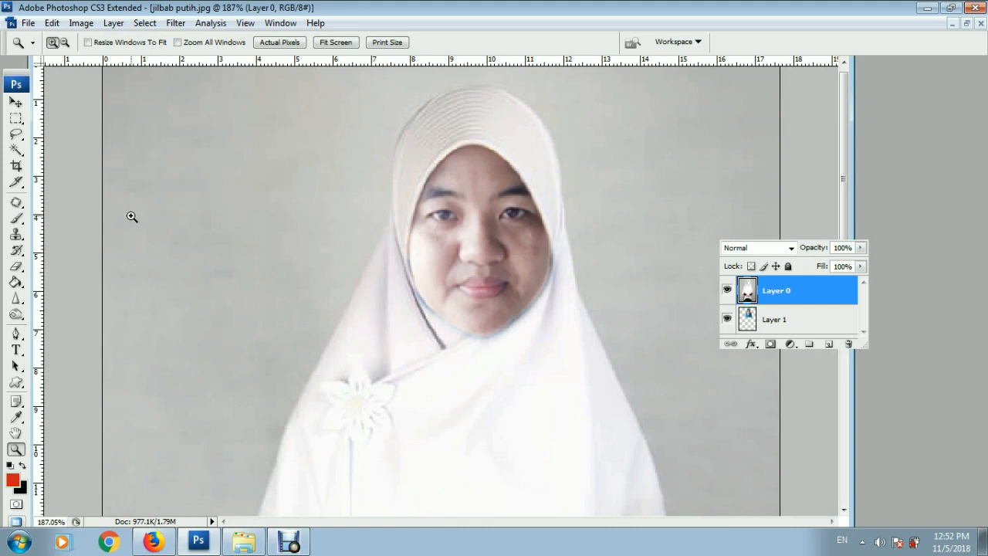
scroll(468, 214, up, 1)
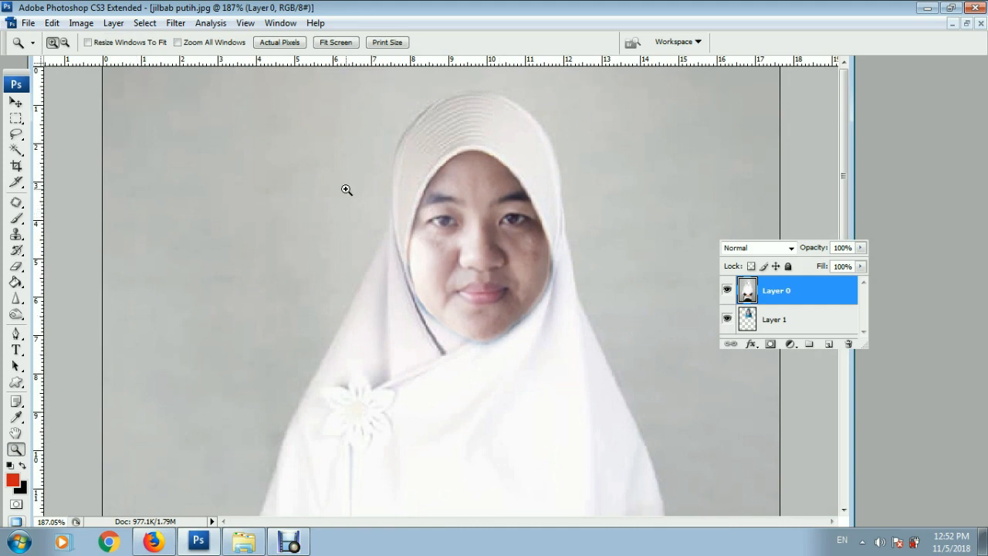
click(17, 166)
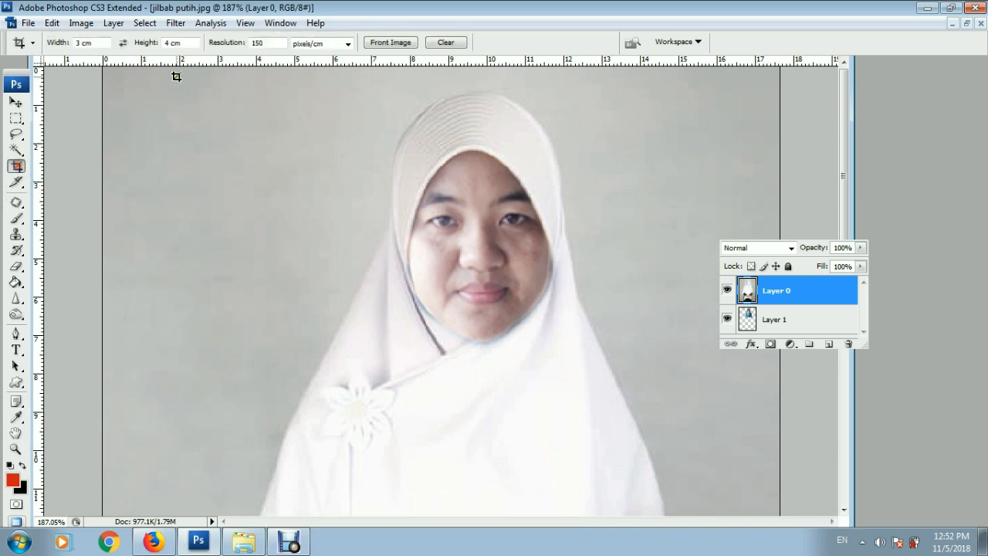
drag(478, 276, 617, 469)
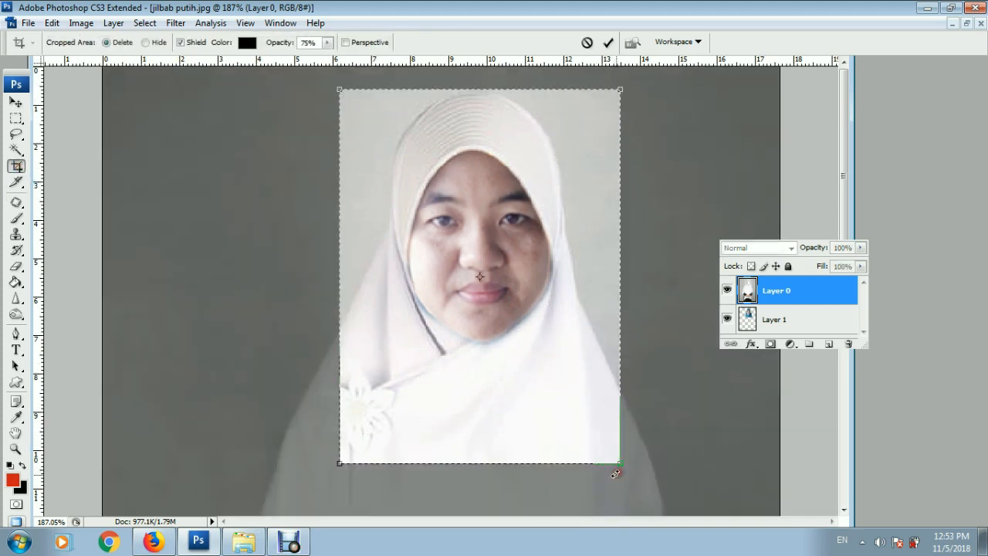
drag(340, 464, 328, 484)
drag(518, 392, 516, 383)
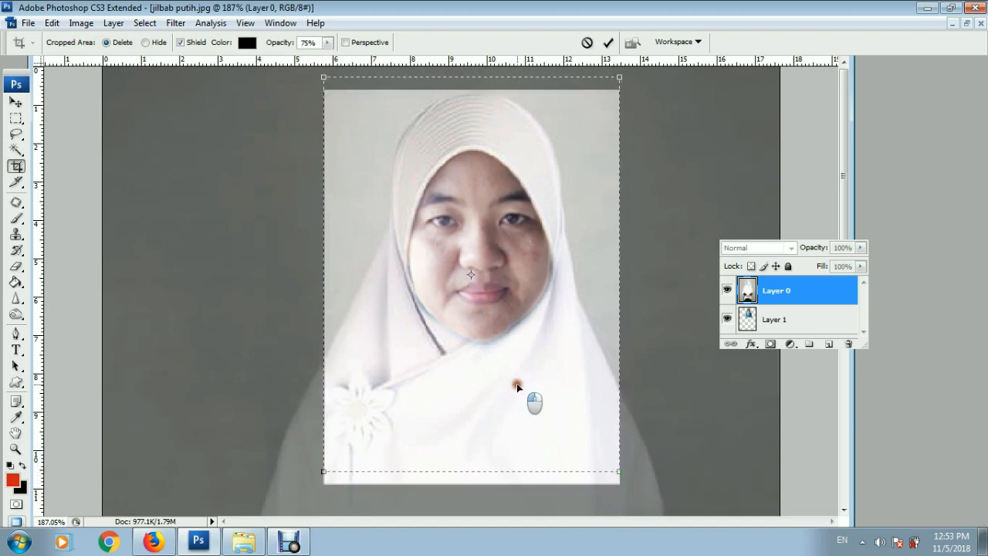
drag(620, 472, 631, 488)
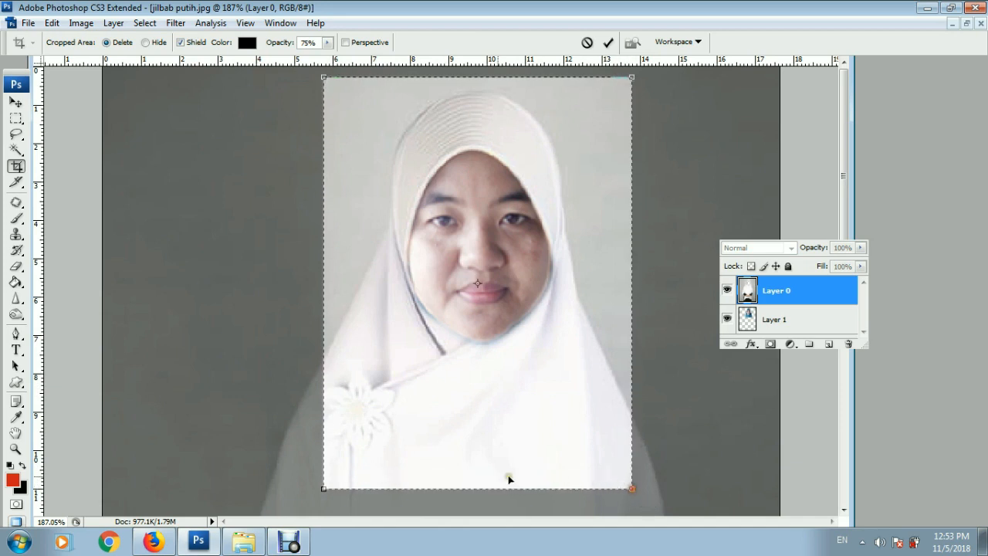
drag(325, 488, 320, 488)
scroll(517, 394, up, 1)
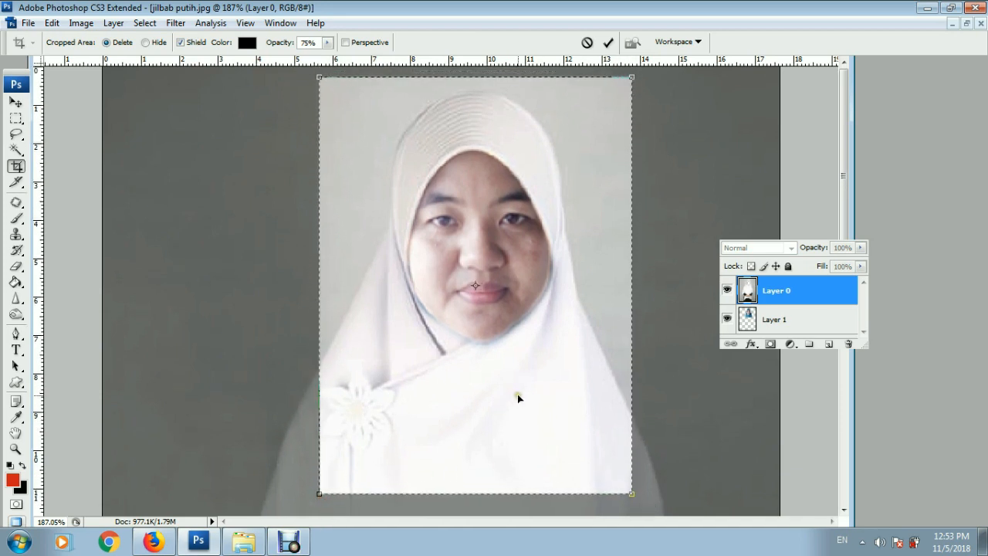
click(610, 43)
- Start a Pen path along the hijab's right-hand shoulder edge and carry it outside the canvas, up beside the background
click(15, 448)
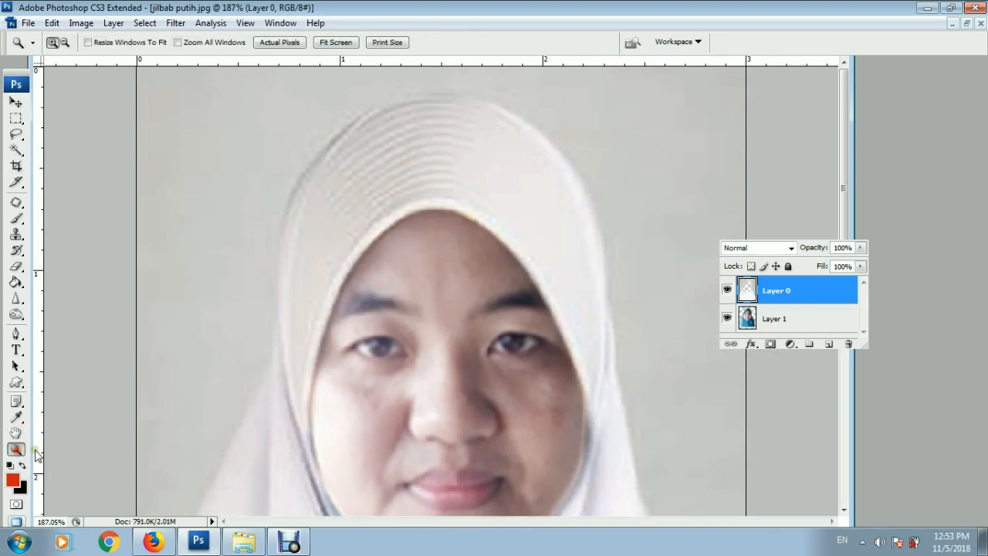
right_click(410, 286)
click(430, 294)
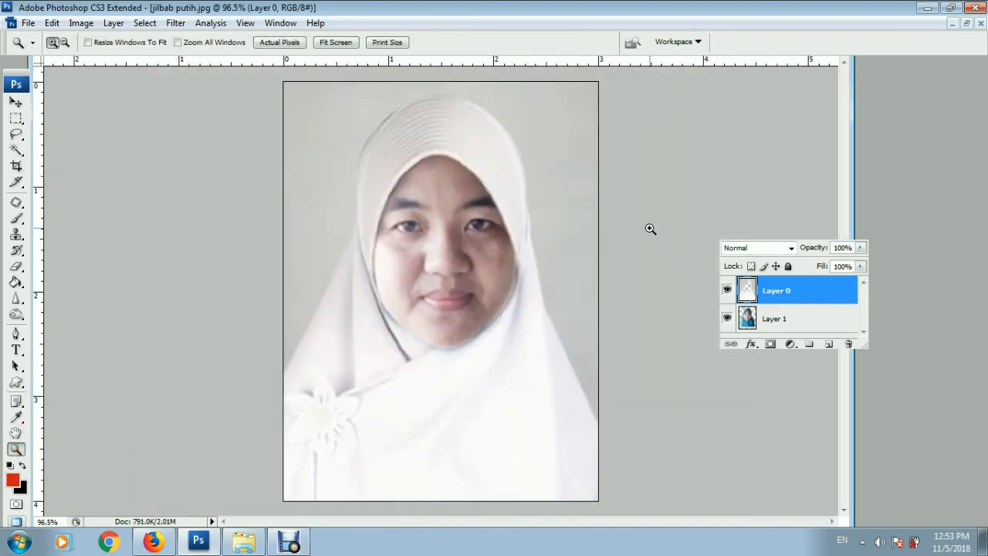
drag(492, 187, 730, 455)
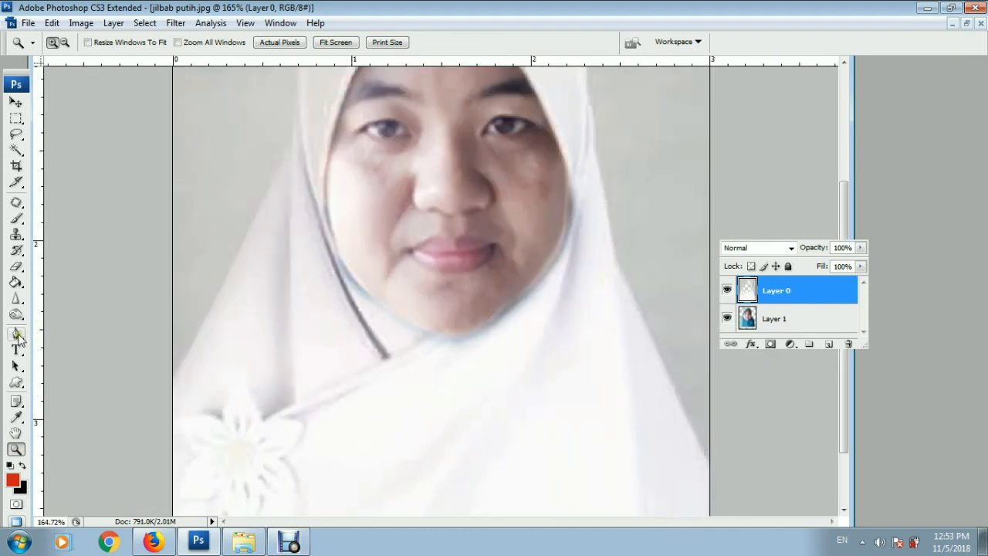
click(17, 336)
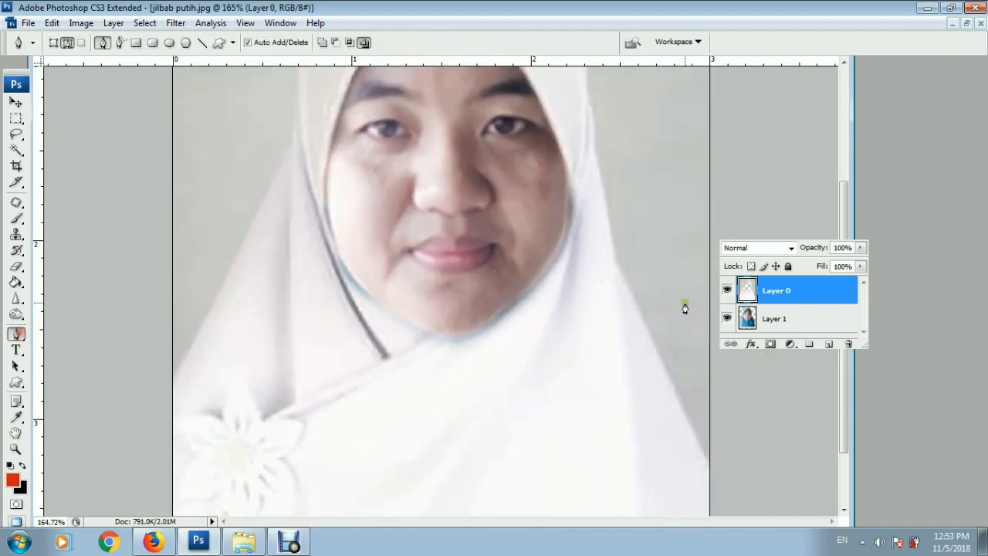
click(715, 484)
drag(832, 440, 831, 421)
click(794, 148)
scroll(791, 149, up, 3)
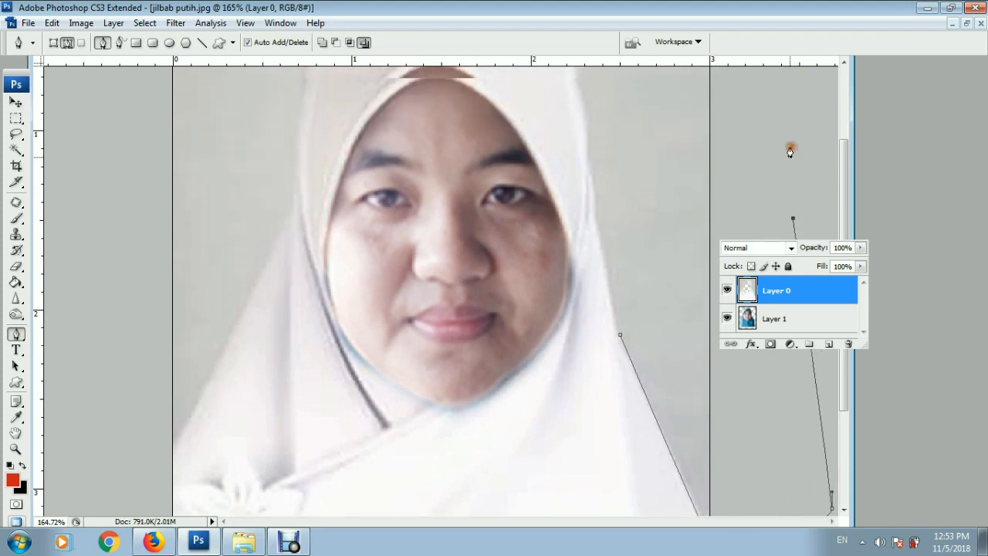
click(761, 136)
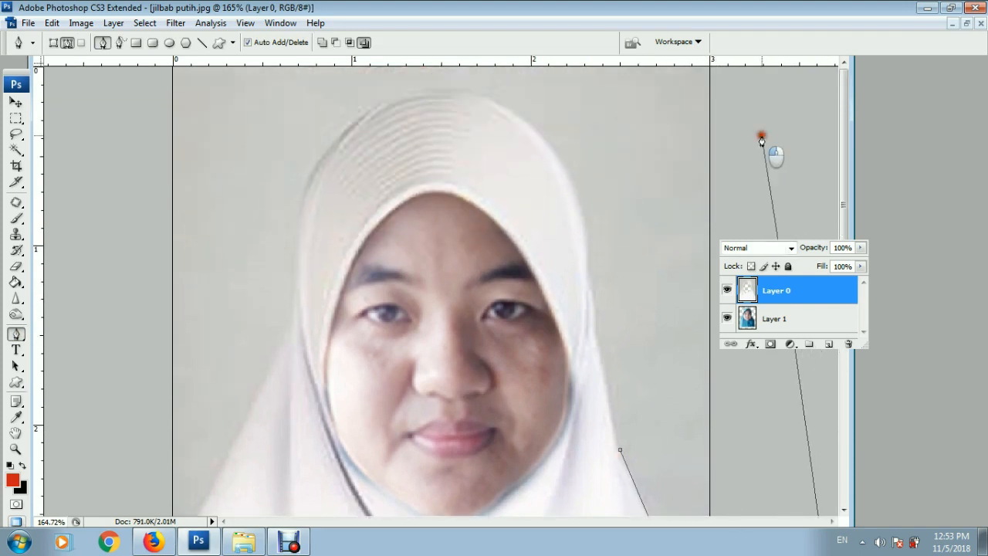
- Continue the path outside the canvas around the upper background and back up the opposite shoulder edge to the hijab's side
click(15, 447)
right_click(481, 337)
click(494, 343)
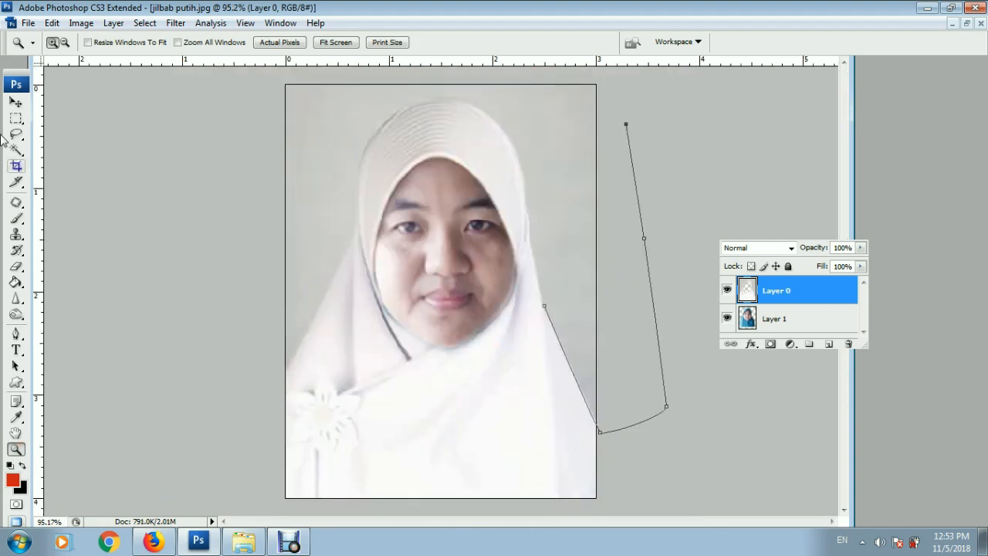
click(15, 334)
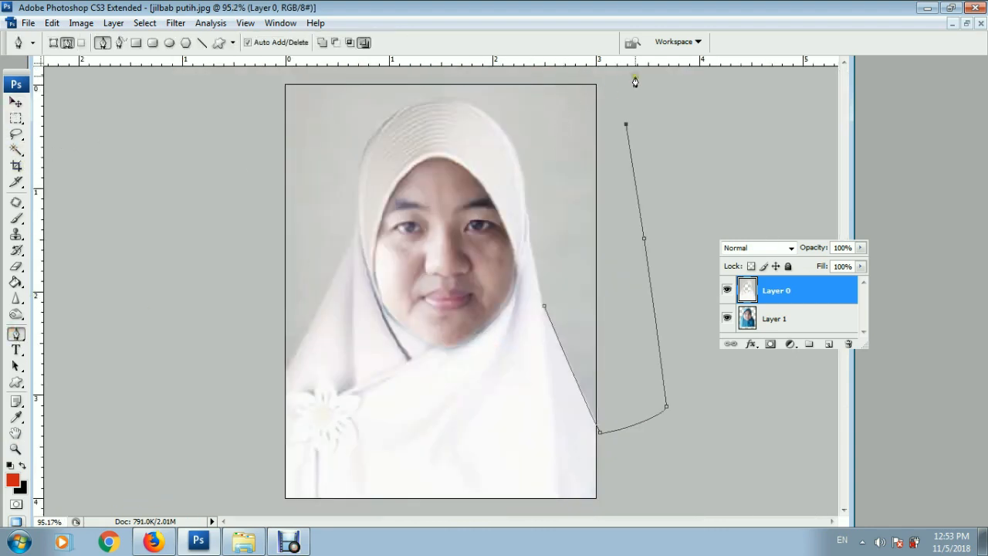
mouse_move(599, 79)
mouse_down()
mouse_move(231, 89)
mouse_move(218, 131)
mouse_move(223, 220)
mouse_move(241, 324)
mouse_move(262, 377)
mouse_move(287, 373)
mouse_up()
click(354, 229)
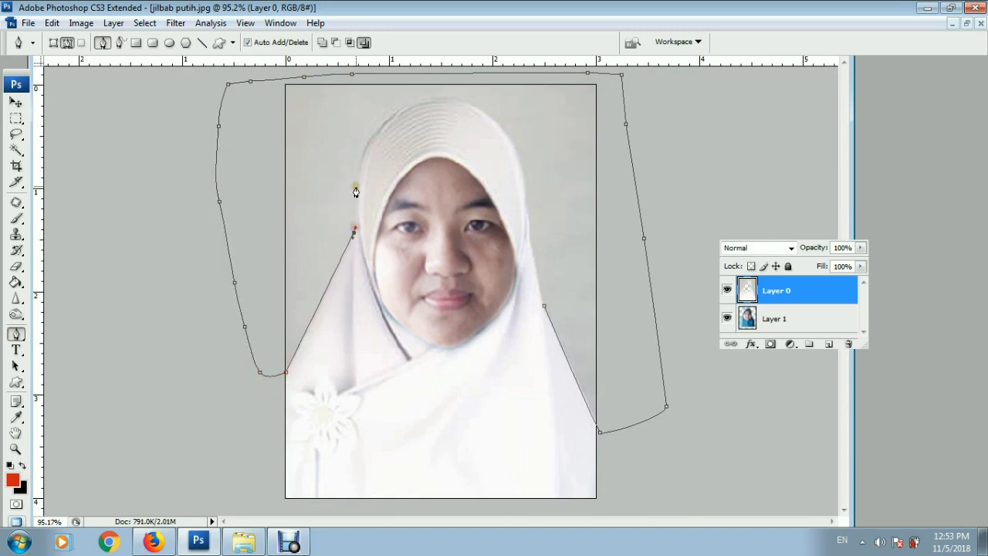
- Trace the curved outline over the top of the hijab and down its far side, closing the path at its starting point
drag(381, 121, 399, 112)
drag(459, 100, 478, 103)
drag(419, 94, 412, 94)
drag(525, 197, 525, 208)
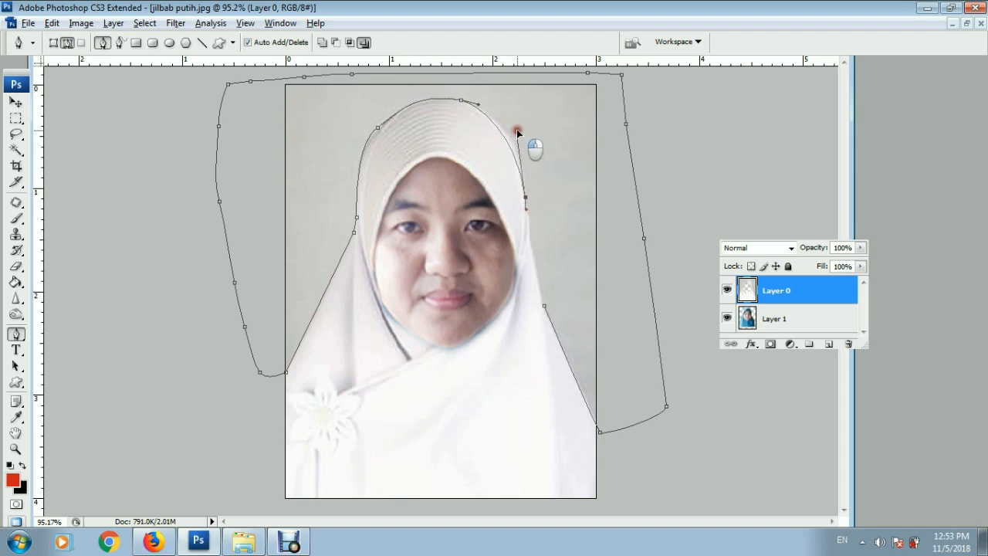
drag(532, 261, 535, 288)
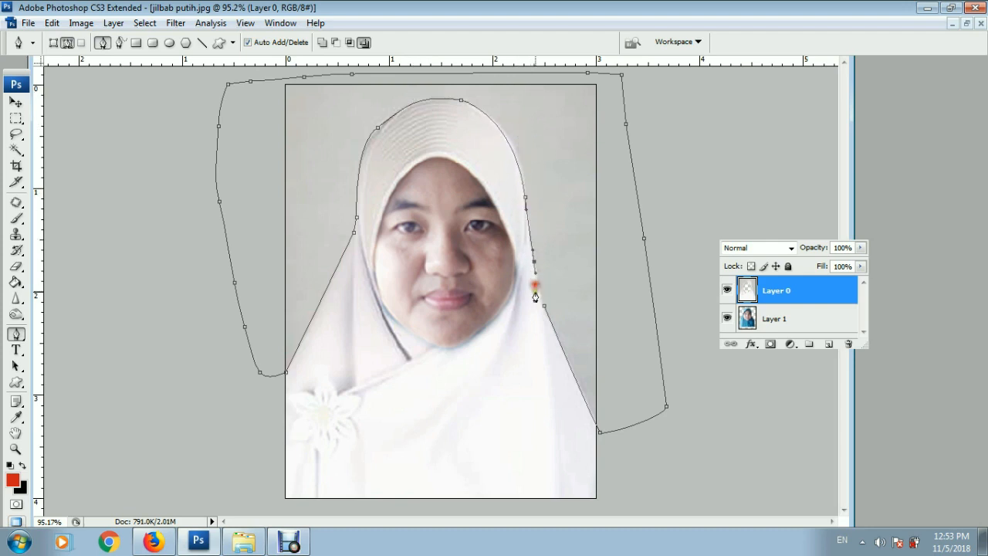
click(545, 307)
- Convert the path to a selection and delete the grey background around the hijab from Layer 0
right_click(573, 257)
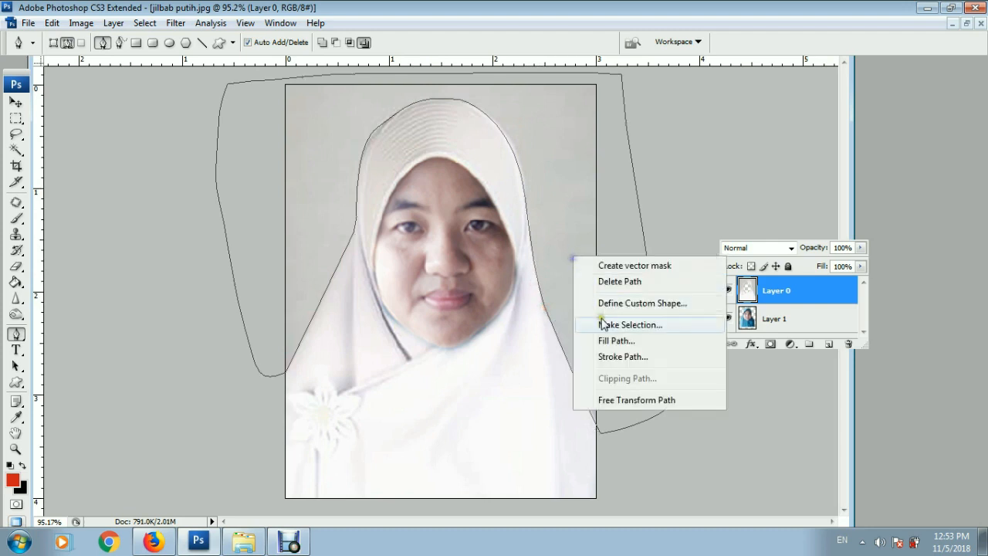
click(603, 325)
click(566, 156)
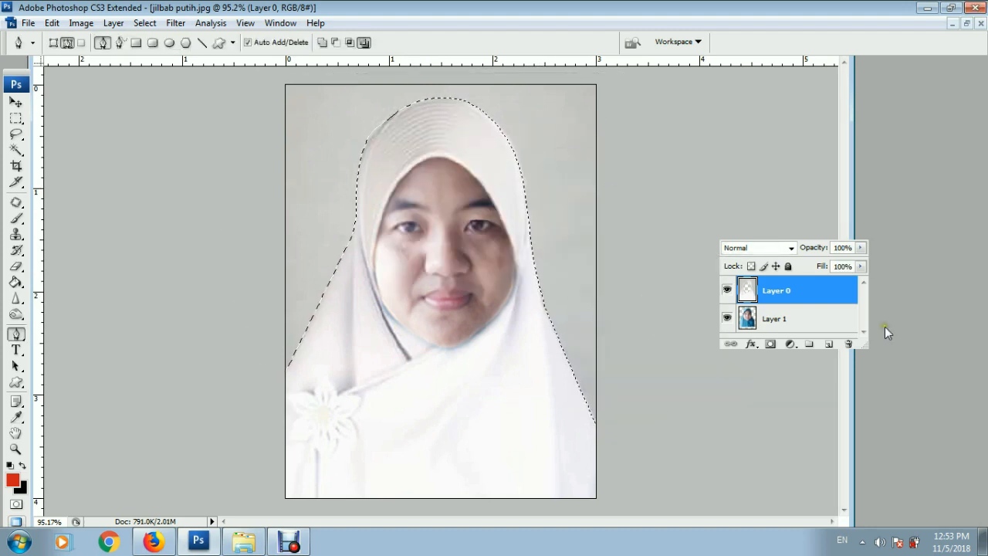
key(ctrl+shift+i)
key(Delete)
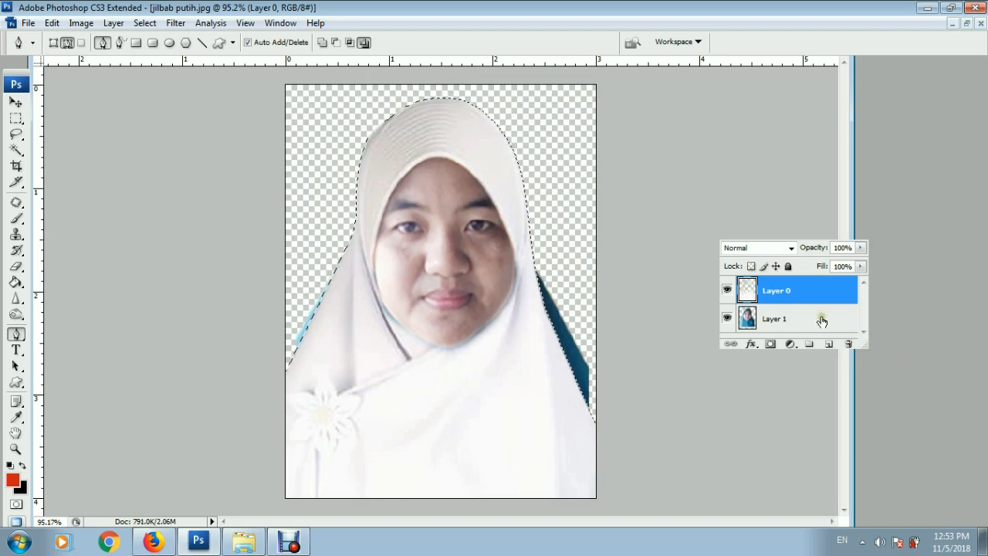
- Delete the blue hijab remnants outside the white outline from Layer 1 and deselect
click(818, 321)
key(Delete)
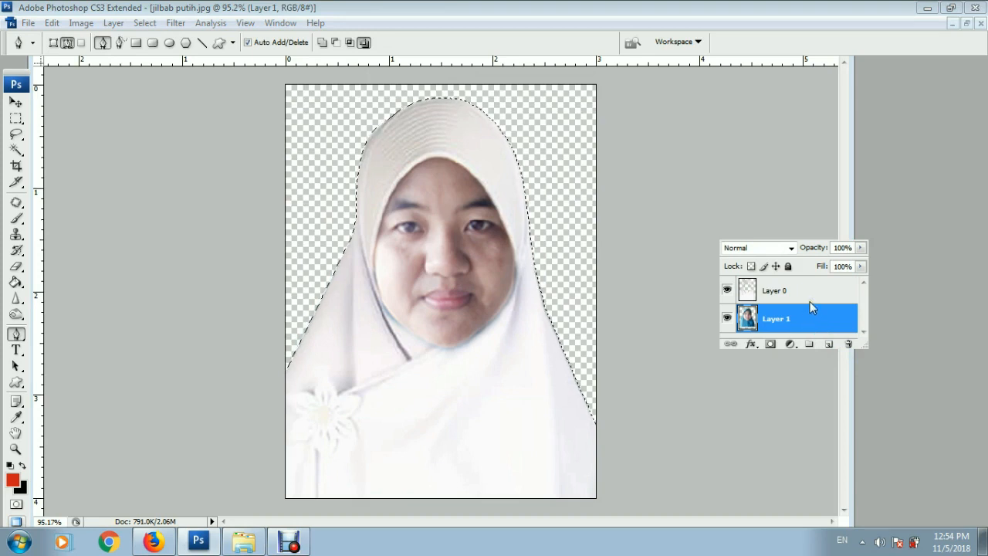
key(ctrl+shift+s)
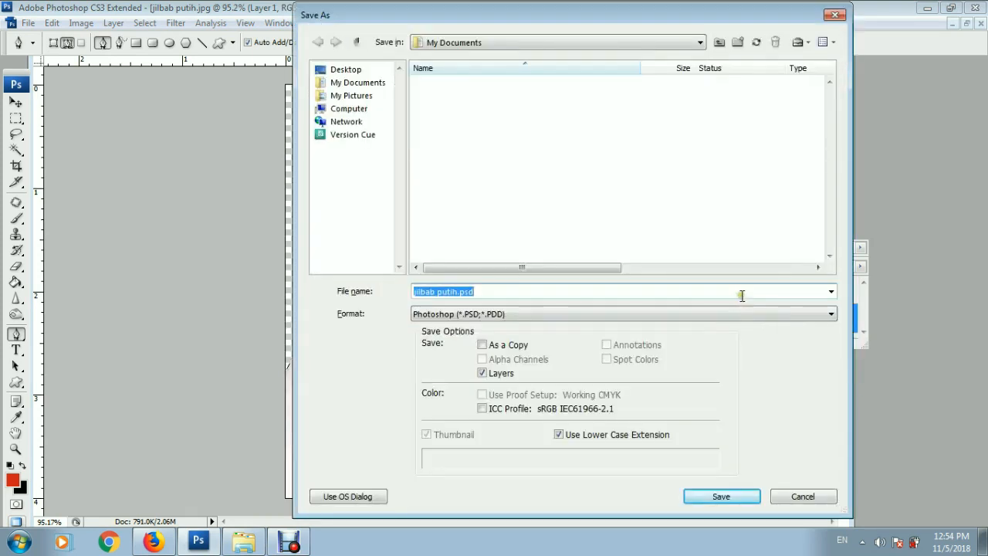
click(805, 496)
key(ctrl+d)
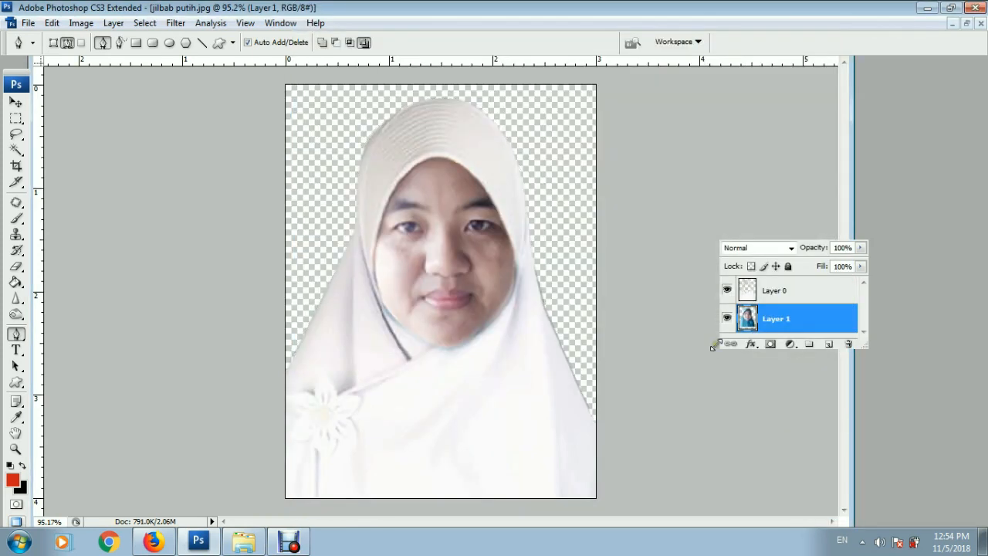
- Add a new empty layer and place it beneath Layer 1 without grouping
click(829, 345)
drag(809, 318, 811, 345)
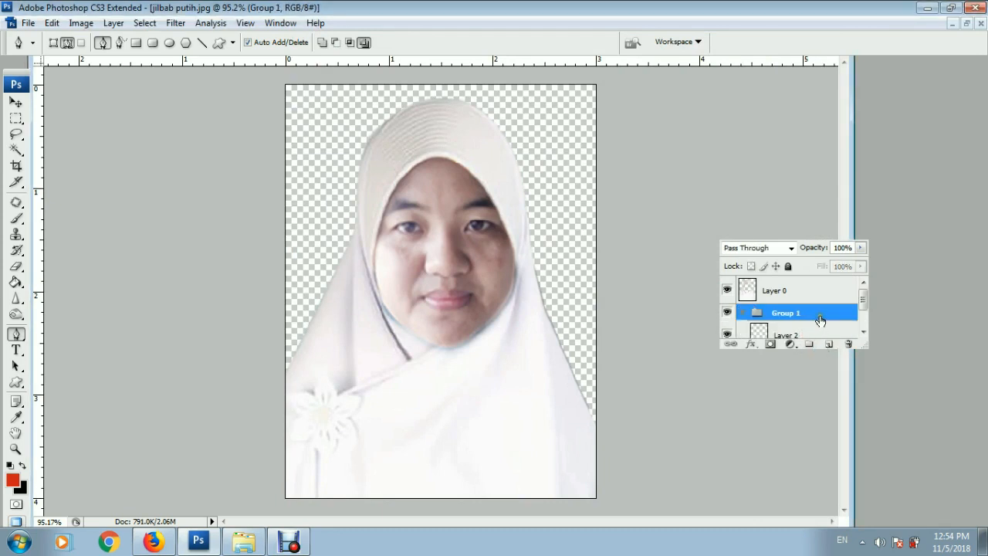
key(ctrl+z)
drag(863, 304, 866, 319)
drag(807, 312, 800, 296)
scroll(790, 307, up, 1)
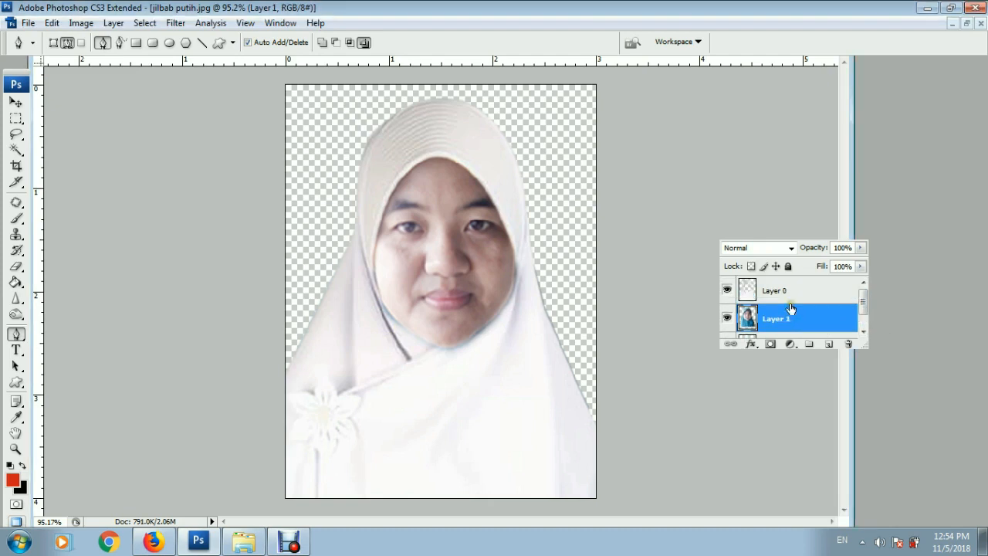
scroll(790, 308, down, 1)
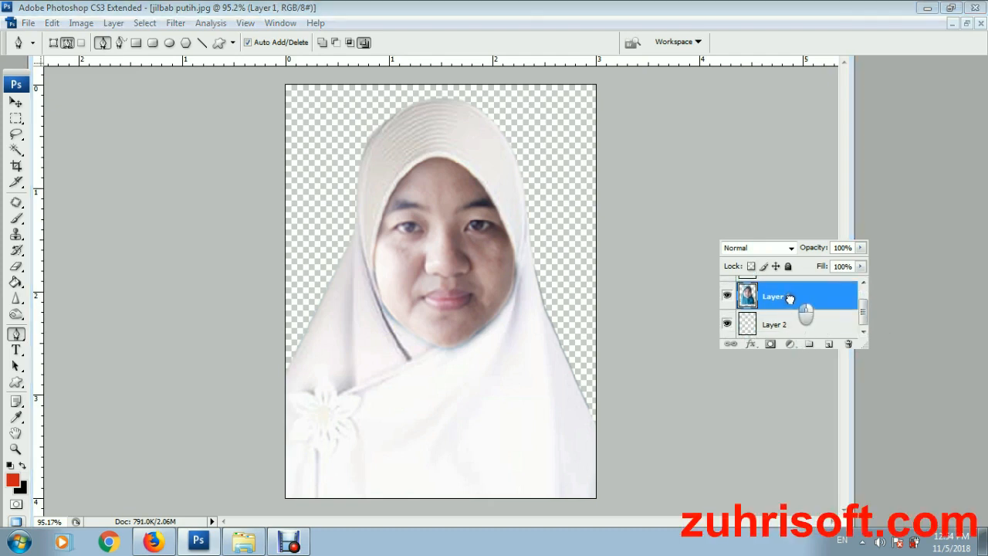
- Fill Layer 2 with the red foreground colour as the portrait's background, using the Paint Bucket
click(784, 325)
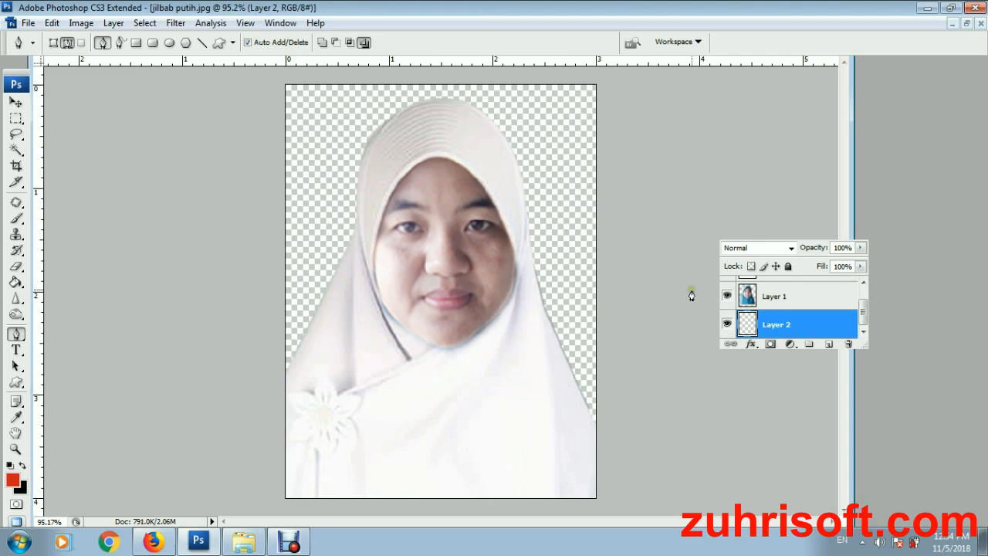
click(17, 282)
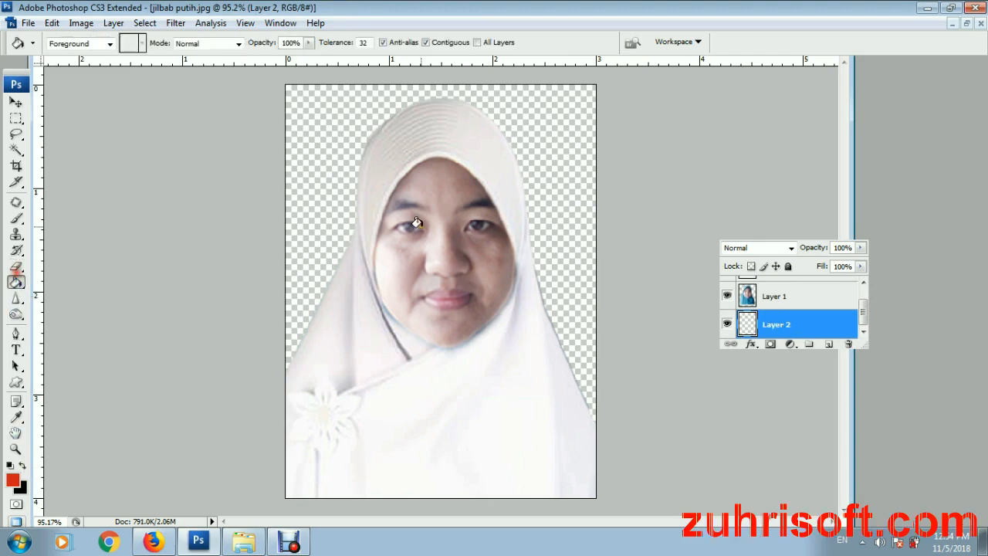
click(547, 147)
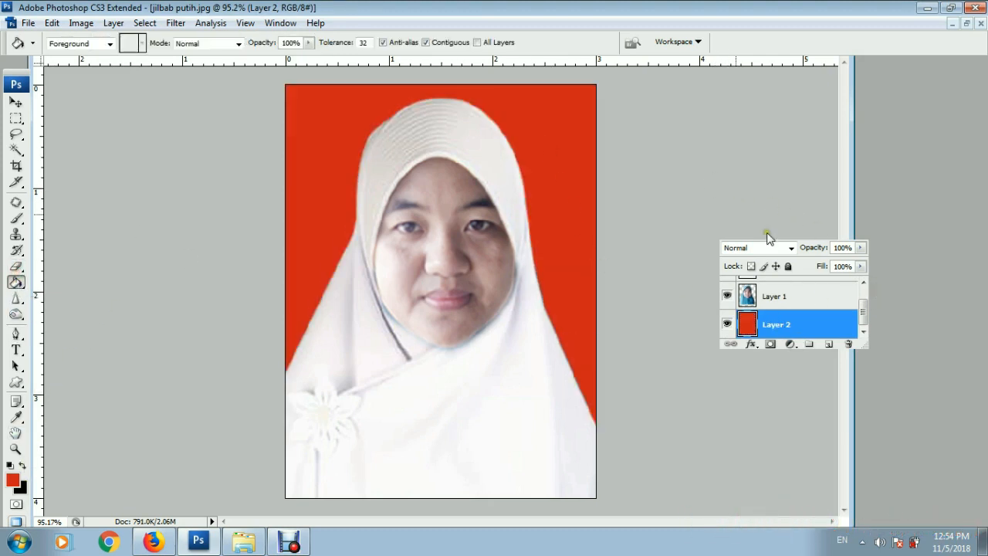
- On Layer 0, draw a closed Pen path along the hijab's uneven upper-left edge and around the adjoining red background
scroll(795, 294, up, 1)
click(777, 291)
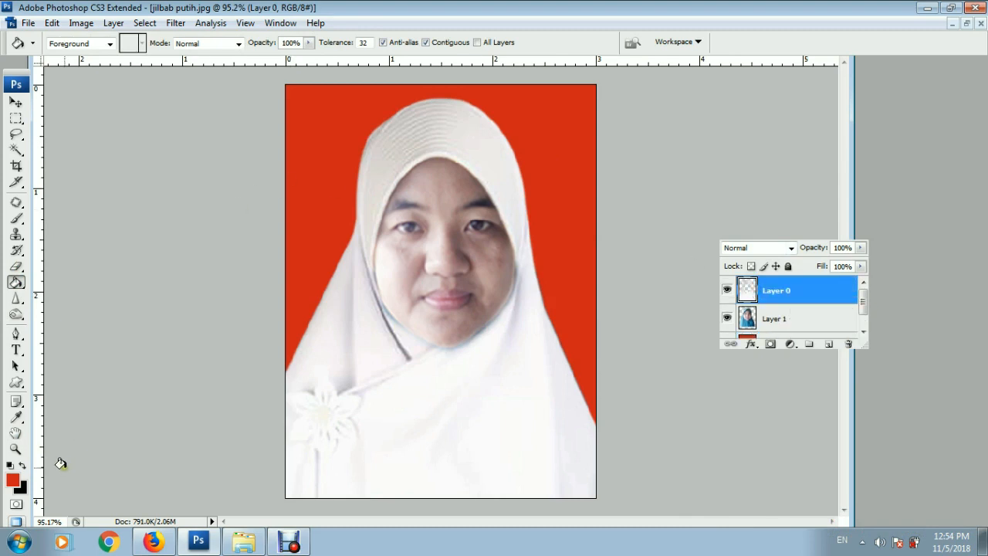
click(16, 449)
drag(343, 128, 428, 227)
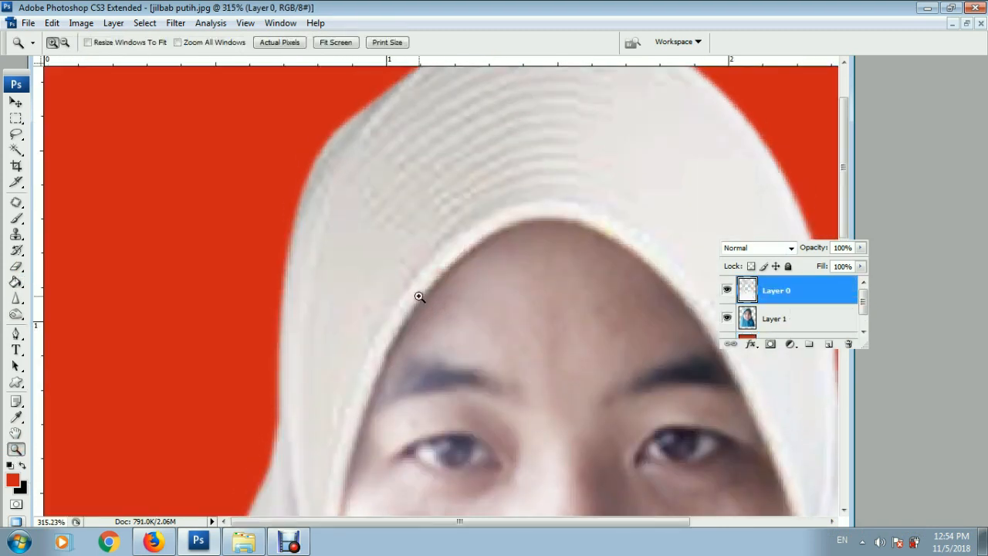
scroll(420, 296, up, 2)
click(15, 334)
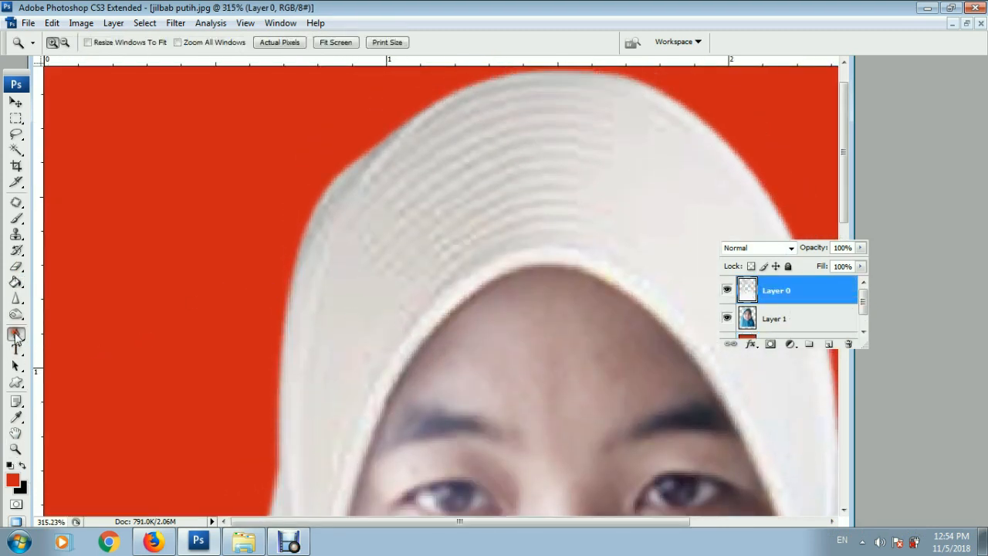
drag(287, 314, 254, 472)
drag(142, 384, 133, 358)
drag(135, 262, 157, 227)
drag(209, 166, 299, 148)
drag(369, 113, 376, 110)
click(394, 137)
- Convert the path to a selection with a 1-pixel feather, delete the uneven hijab edge from Layer 0 and deselect
right_click(274, 189)
click(301, 255)
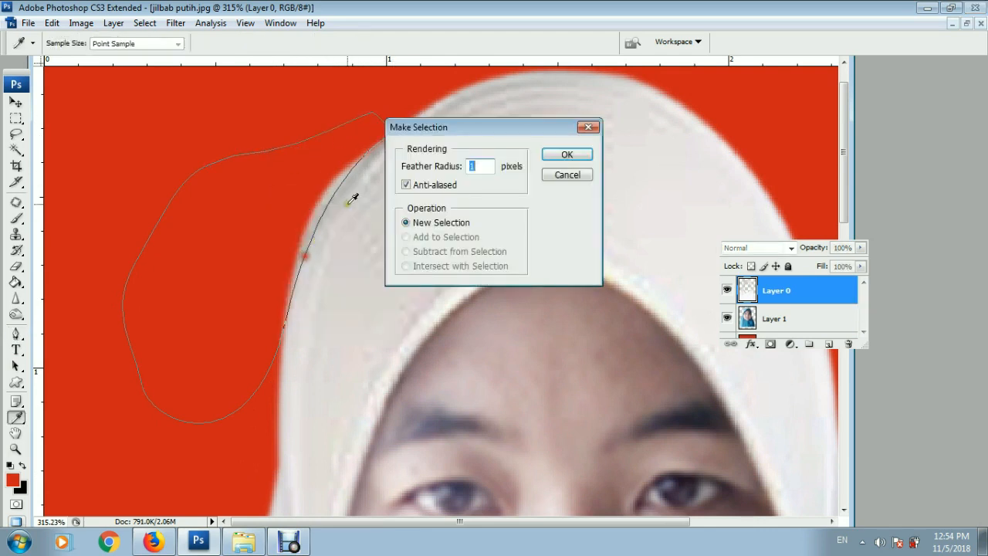
click(554, 155)
key(ctrl+d)
key(z)
right_click(448, 179)
click(469, 189)
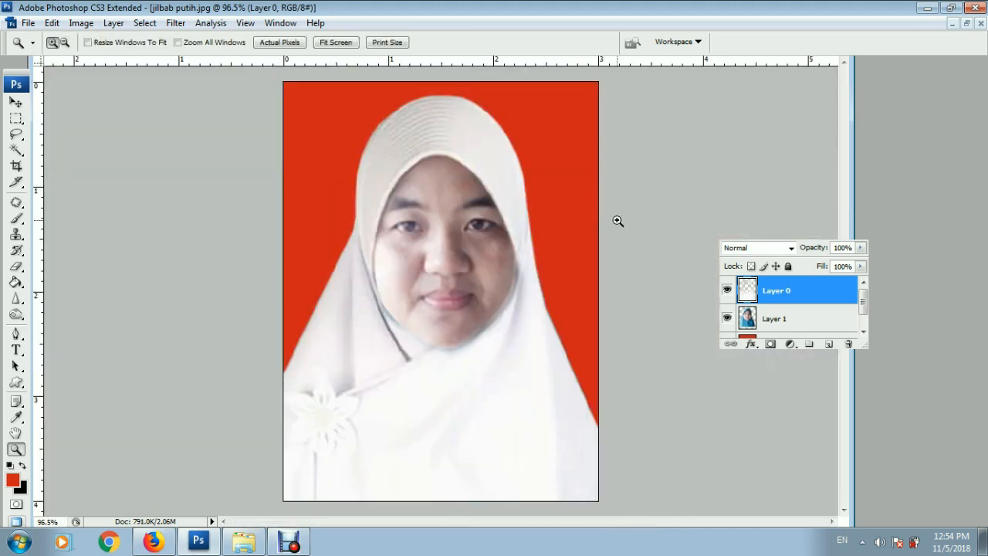
- Slightly brighten the midtones of the face on Layer 1 with Curves and flatten the image
click(771, 319)
key(ctrl+m)
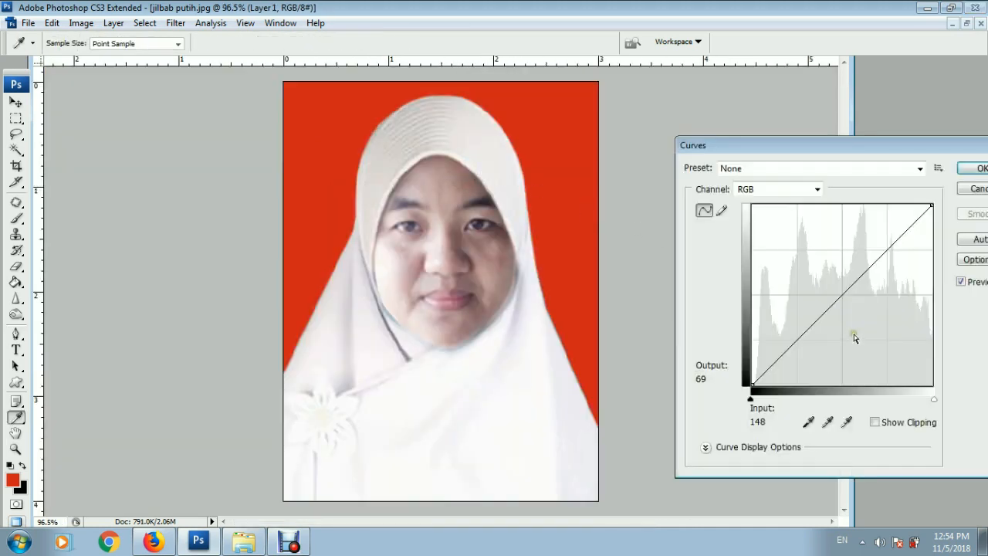
drag(839, 291, 826, 287)
click(971, 168)
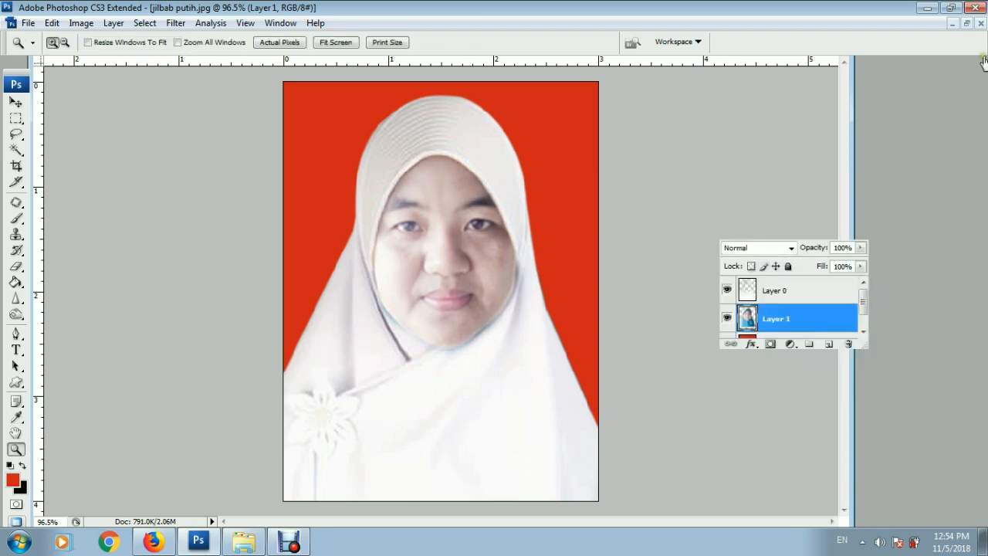
right_click(798, 288)
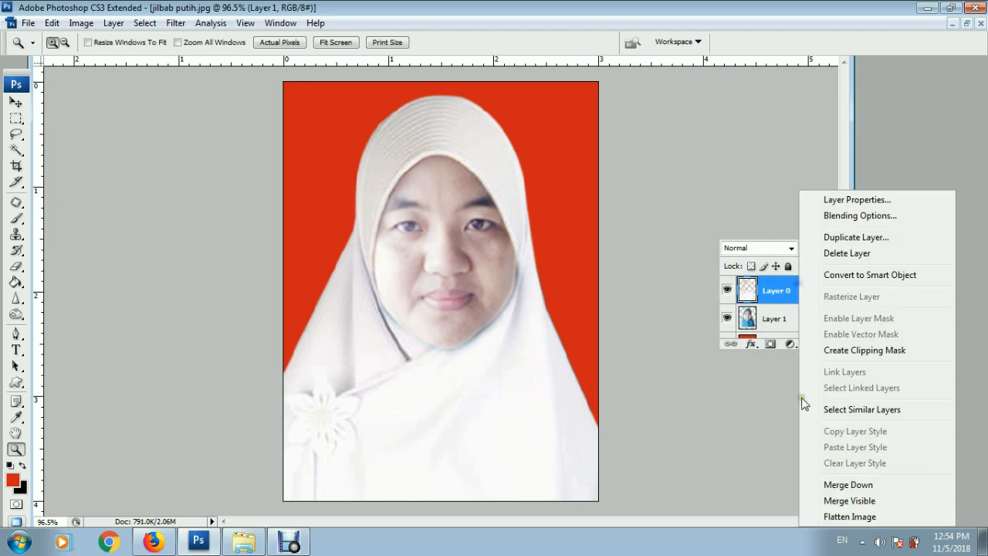
click(839, 524)
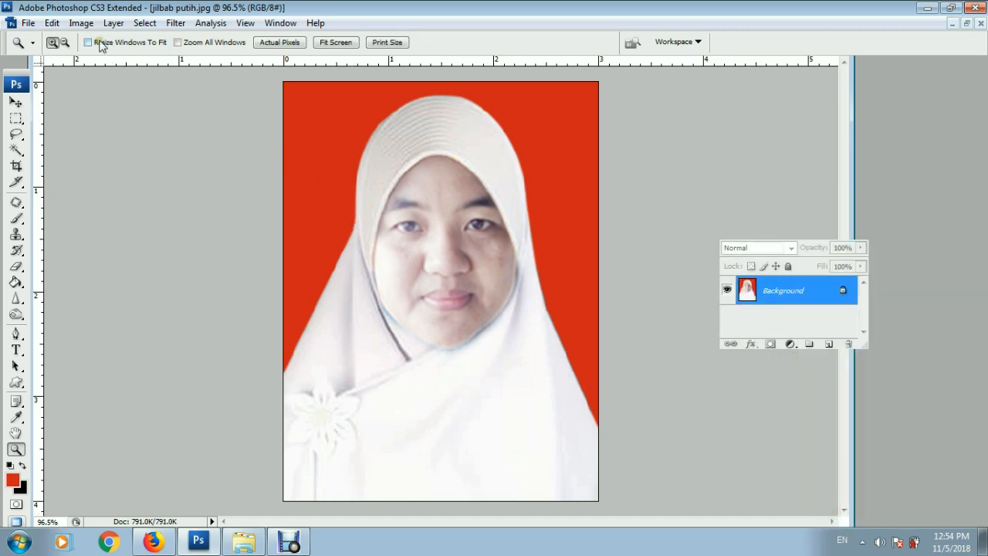
- Convert the flattened portrait to black and white using the Black & White adjustment with lowered Reds and Yellows
click(81, 23)
mouse_move(105, 60)
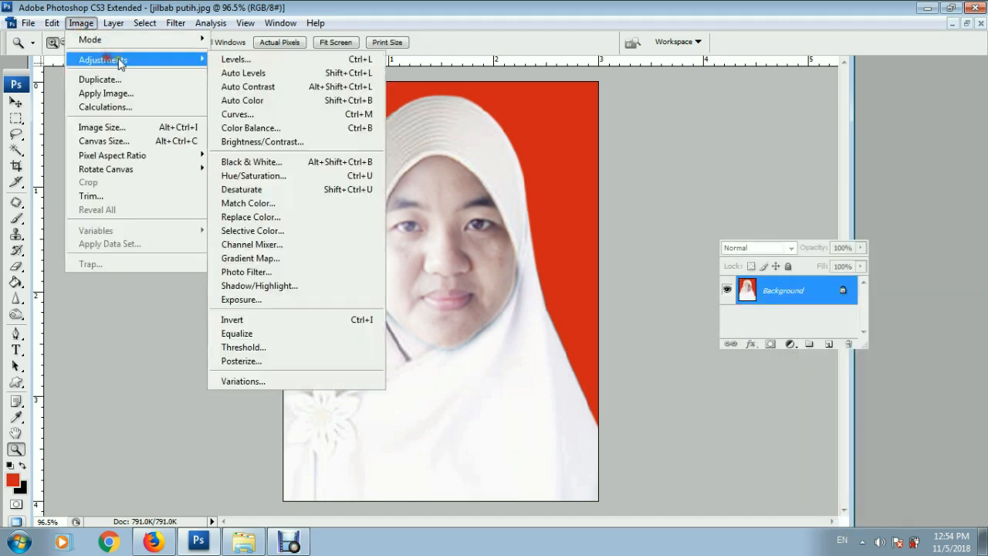
click(294, 161)
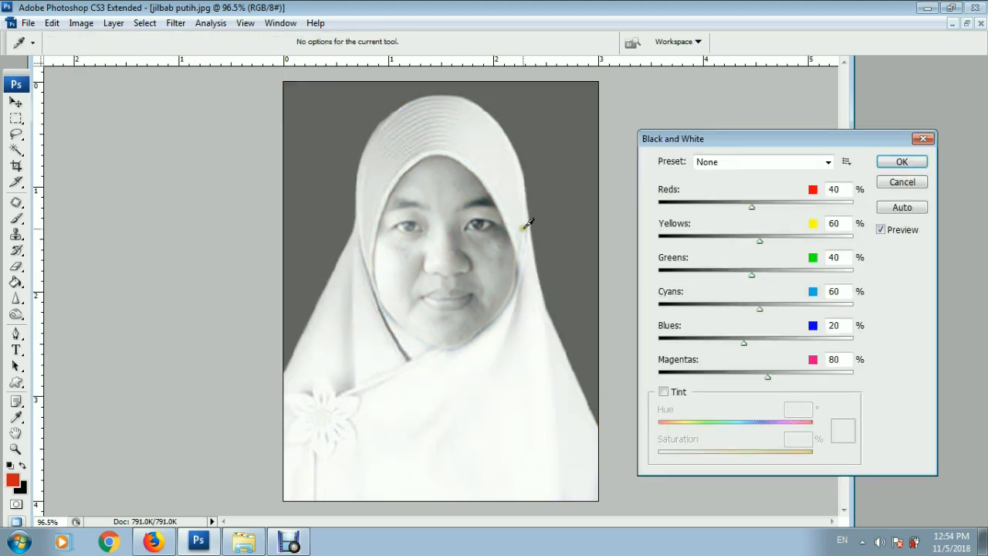
drag(753, 212, 744, 213)
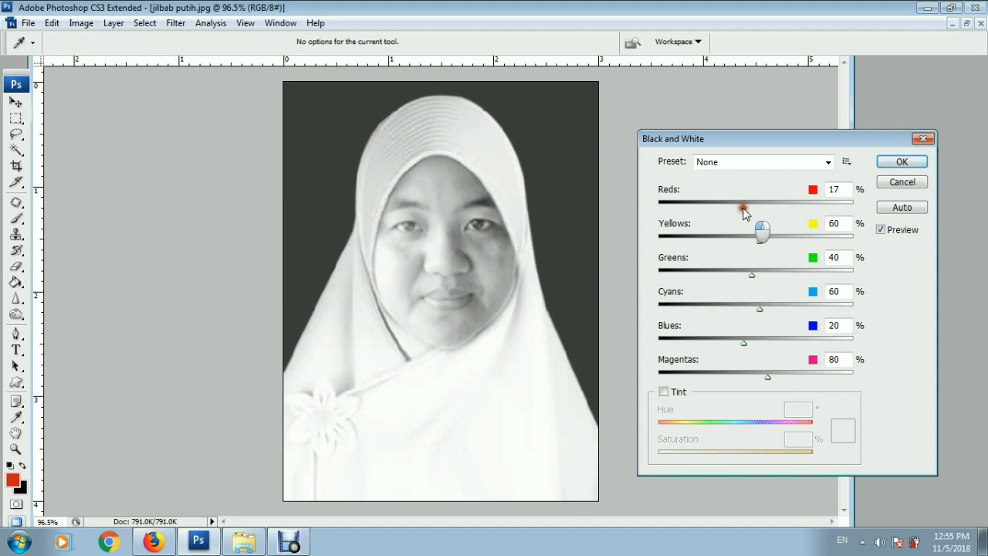
drag(743, 210, 744, 207)
click(743, 210)
mouse_move(759, 240)
mouse_down()
mouse_move(772, 245)
mouse_move(719, 247)
mouse_move(744, 247)
mouse_up()
drag(742, 209, 750, 210)
click(900, 162)
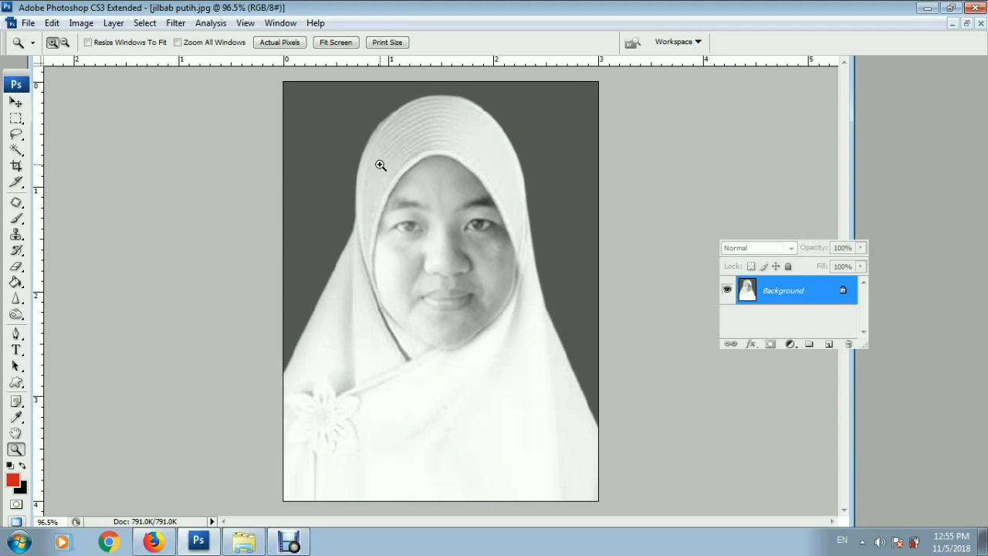
- Select the whole photo, stroke its border with a 2 px near-black (030303) centred line, and deselect
click(16, 118)
drag(449, 223, 816, 523)
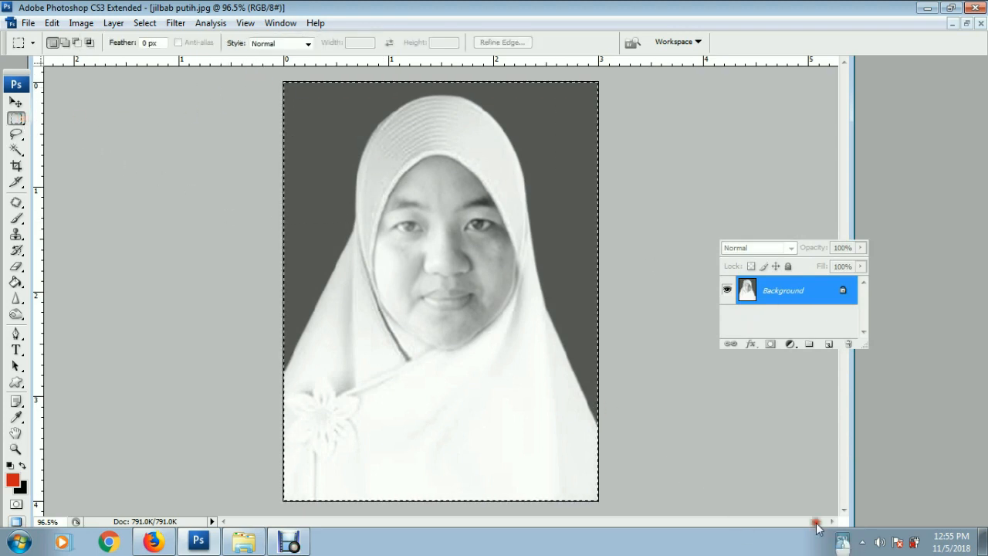
right_click(501, 372)
click(538, 322)
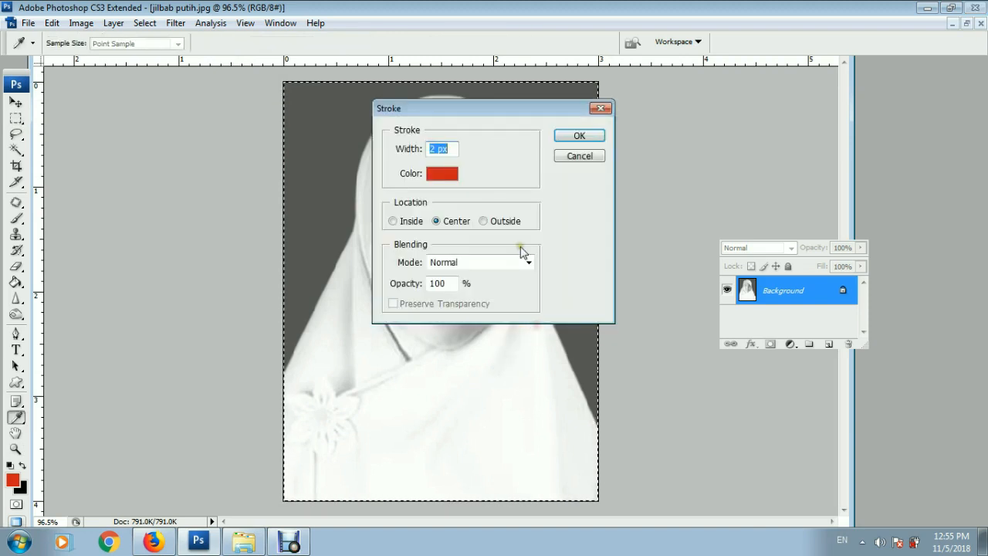
click(443, 173)
click(588, 480)
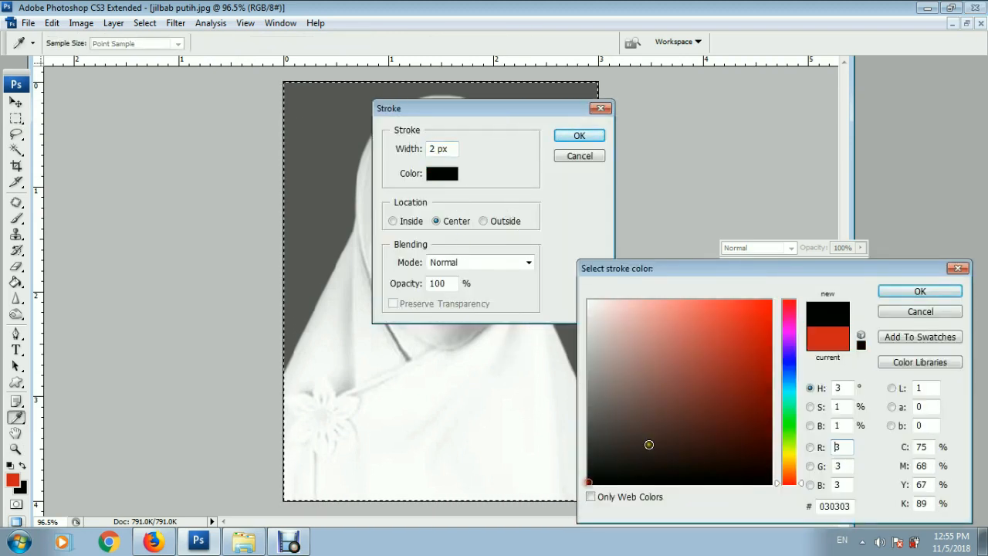
click(892, 290)
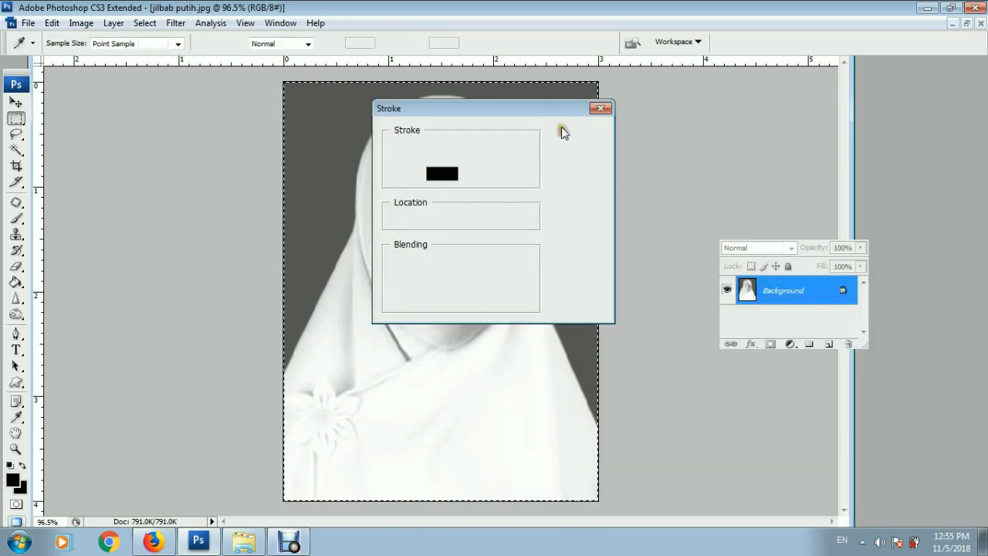
click(579, 135)
click(145, 22)
click(158, 52)
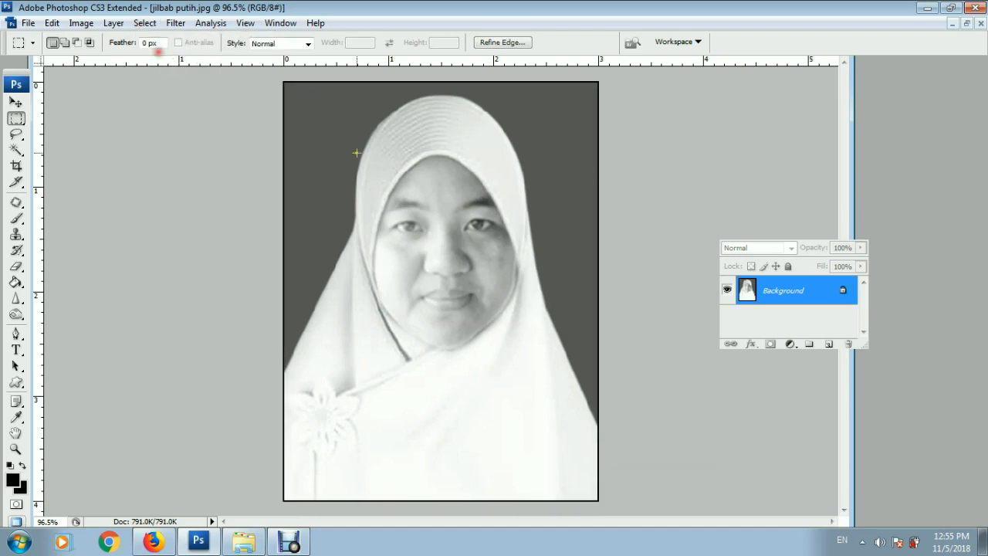
- Convert the locked Background into a regular layer named Layer 0
click(16, 449)
right_click(410, 278)
click(429, 288)
click(816, 291)
double_click(815, 291)
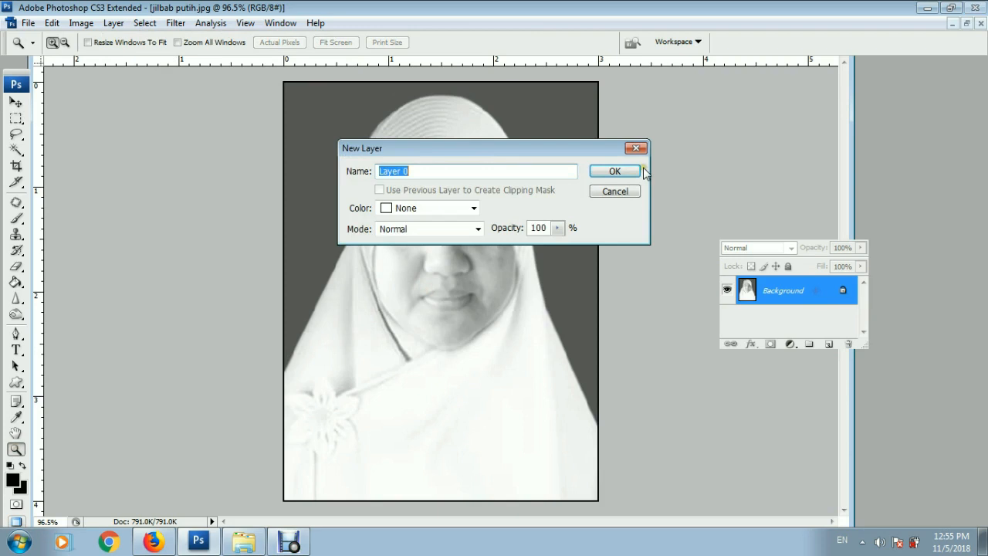
click(620, 170)
- Extend the canvas height to 21 cm, anchored at the top centre so the new space is added below the photo
click(91, 28)
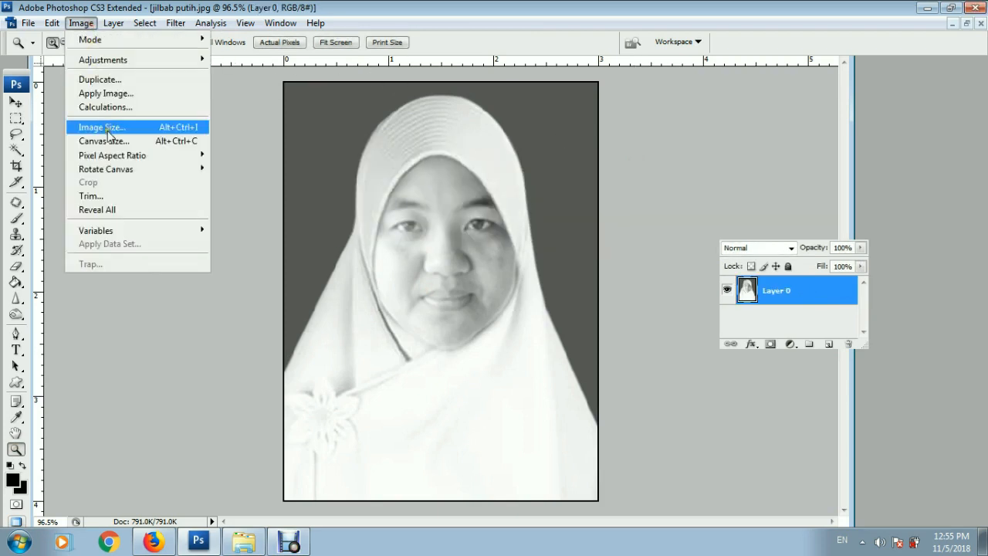
click(111, 139)
click(481, 252)
double_click(458, 213)
text(21)
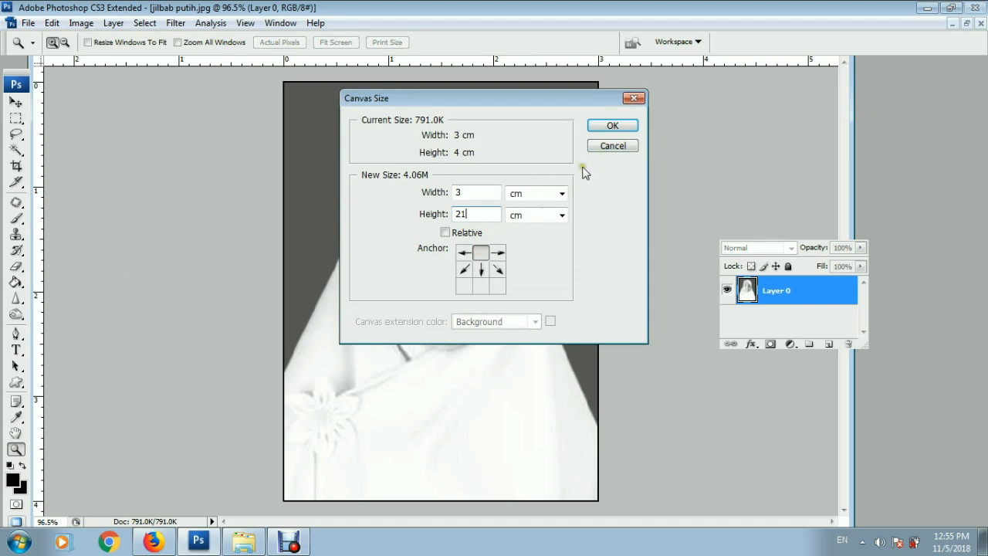
click(611, 125)
- Duplicate the ID photo down the strip to form a vertical column of four photos
right_click(421, 236)
click(444, 245)
key(v)
drag(457, 98, 458, 179)
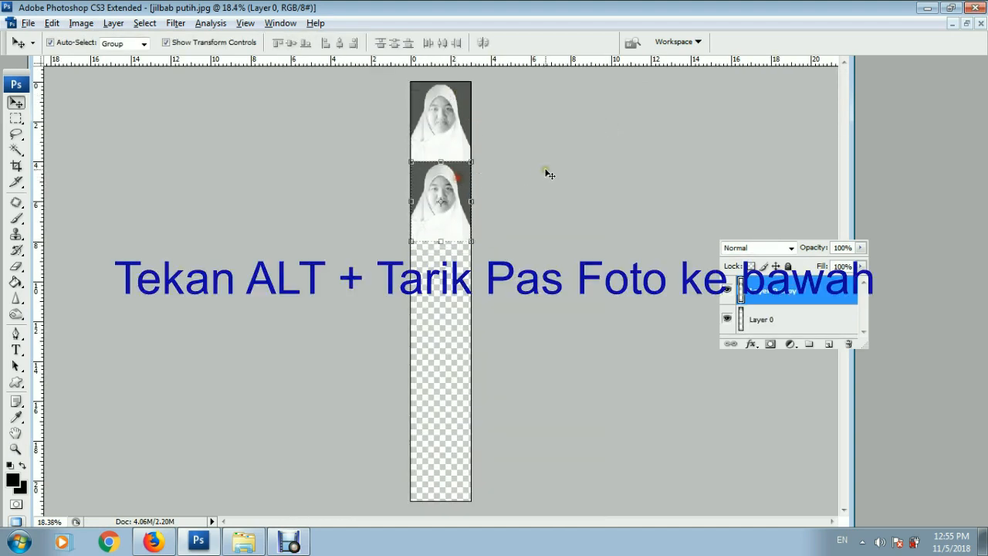
key(ctrl+alt+a)
drag(452, 106, 456, 265)
- Nudge the lower photo copies downward to leave narrow gaps between the four photos, and deselect the layers
click(457, 313)
drag(453, 310, 216, 414)
key(shift+Down)
key(shift+Down)
key(shift+Down)
click(566, 242)
drag(566, 242, 397, 375)
key(shift+Down)
key(shift+Down)
key(shift+Down)
click(456, 391)
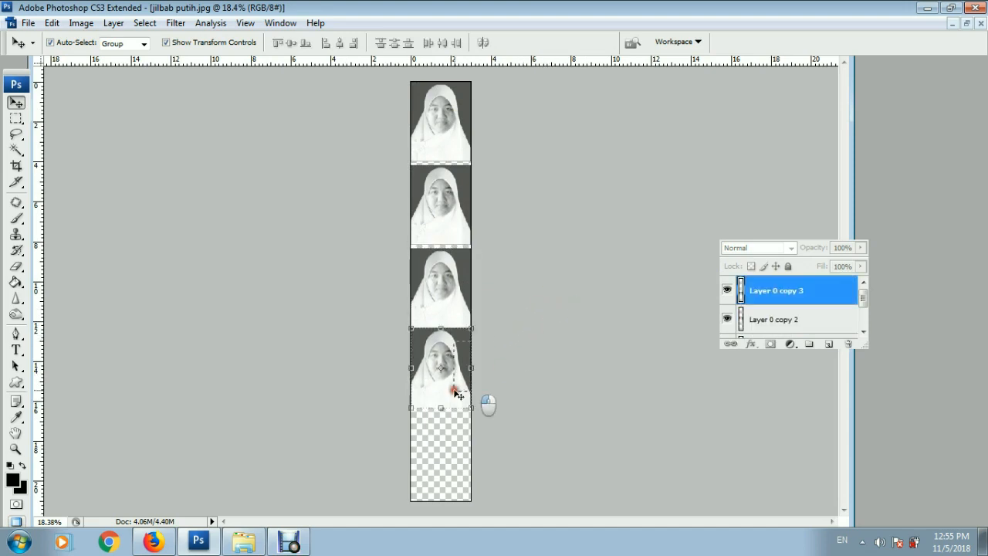
click(561, 320)
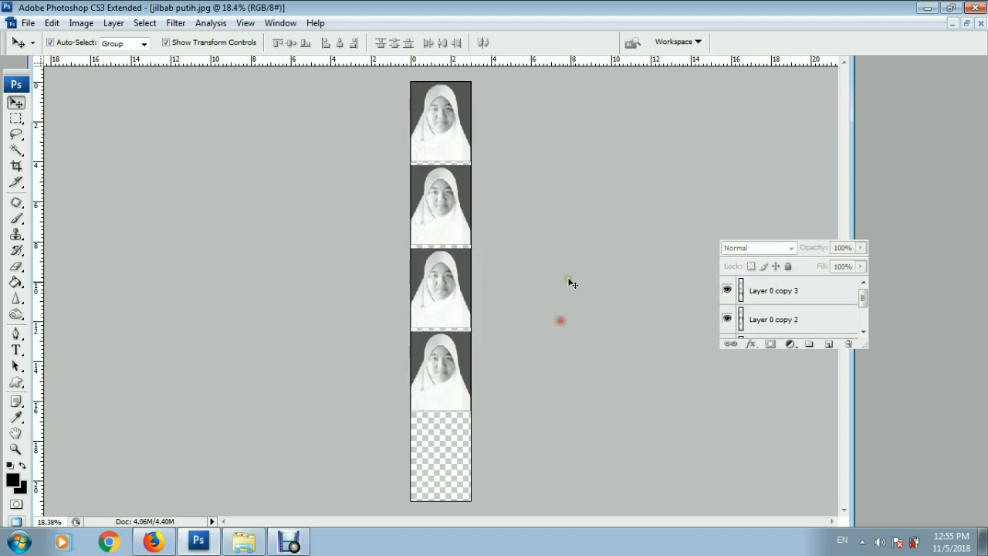
- Open the print settings for the photo strip and choose the EPSON L360 Series printer
click(28, 24)
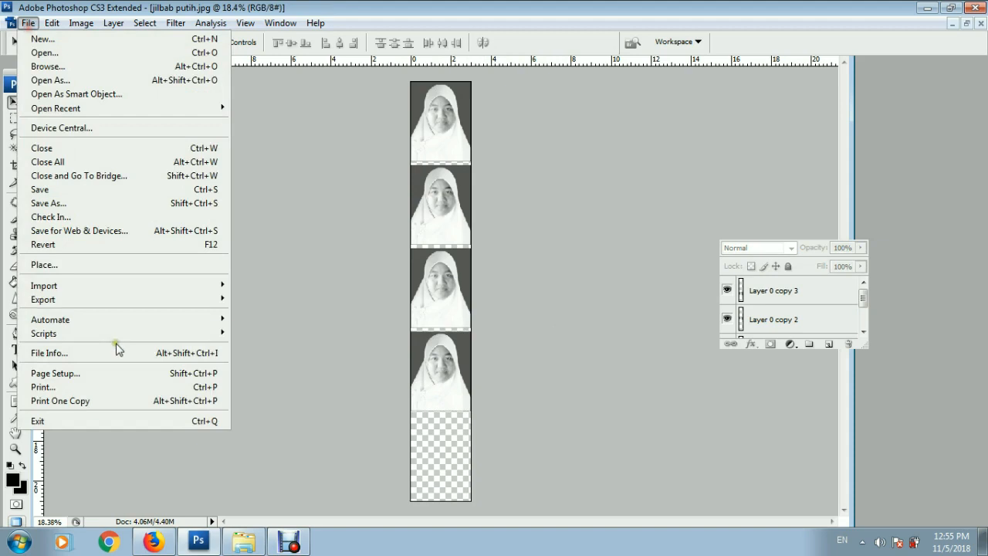
click(115, 388)
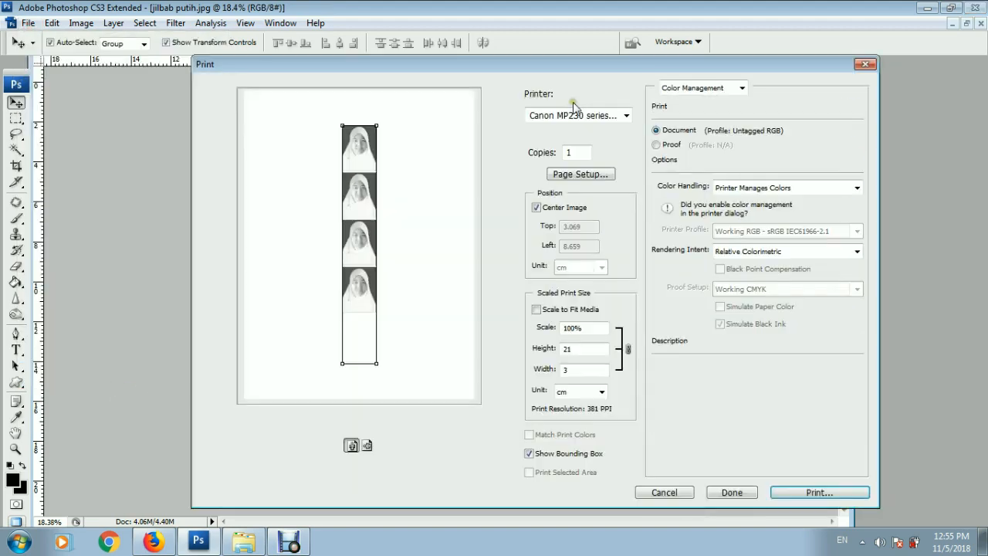
click(578, 115)
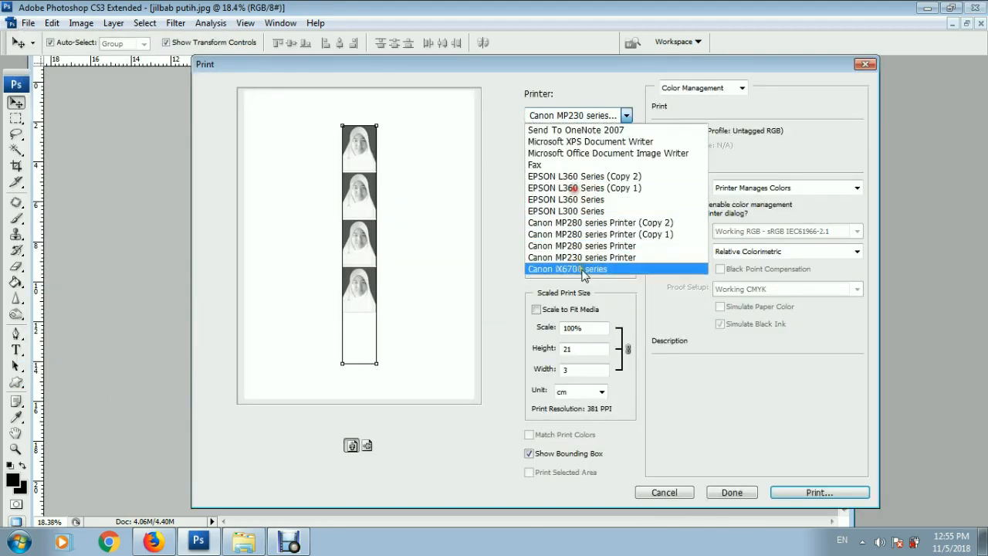
click(576, 201)
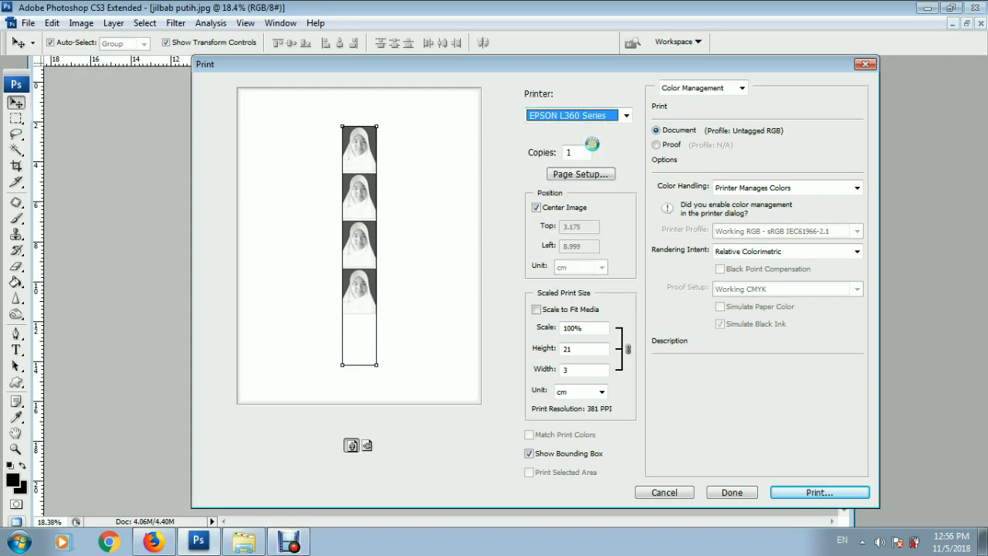
- In the printer's page setup, set the document size to A4 210 x 297 mm and the paper type to Epson Premium Glossy
click(591, 175)
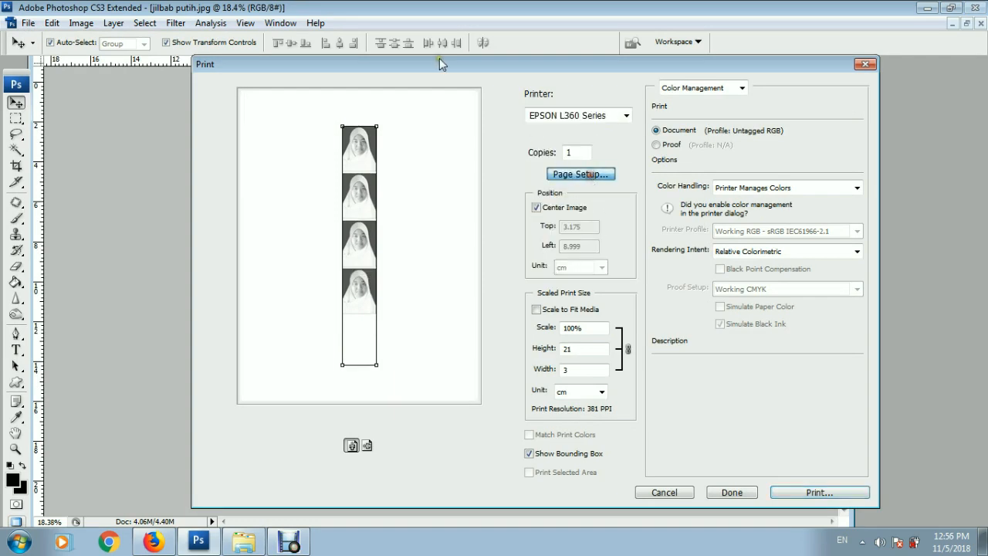
click(523, 141)
click(521, 155)
click(525, 200)
click(540, 234)
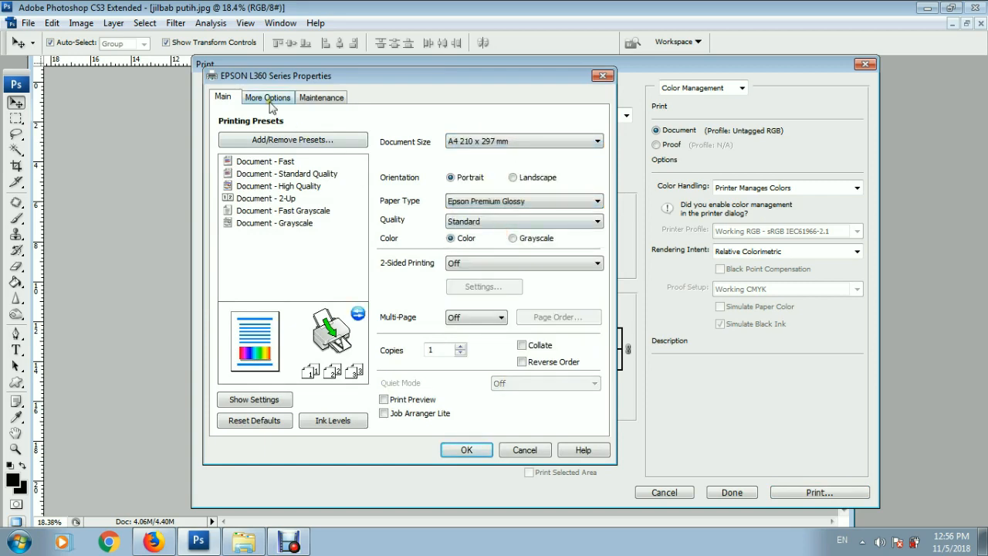
- Switch the printer's color correction to Custom, set the brightness to 8, and accept the printer properties
click(268, 98)
click(474, 230)
click(560, 230)
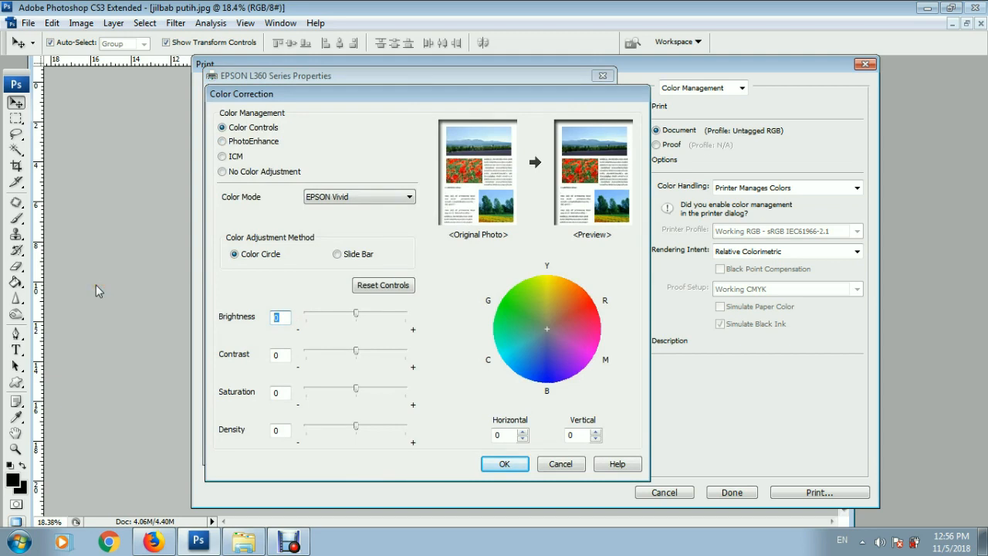
text(8)
click(506, 464)
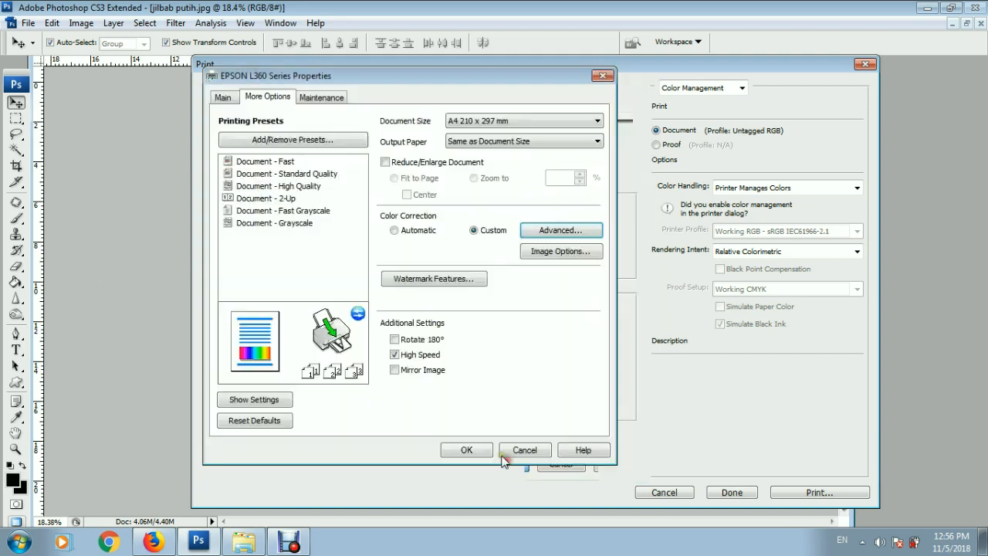
click(467, 449)
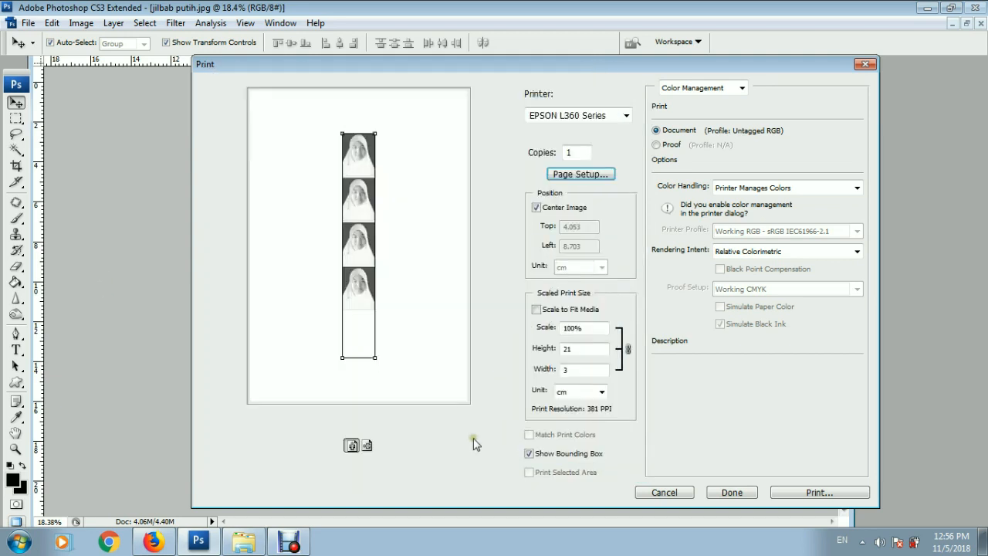
- Turn off image centring, position the strip 0.1 cm from the top and 4.3 cm from the left, and print it
click(536, 207)
key(Tab)
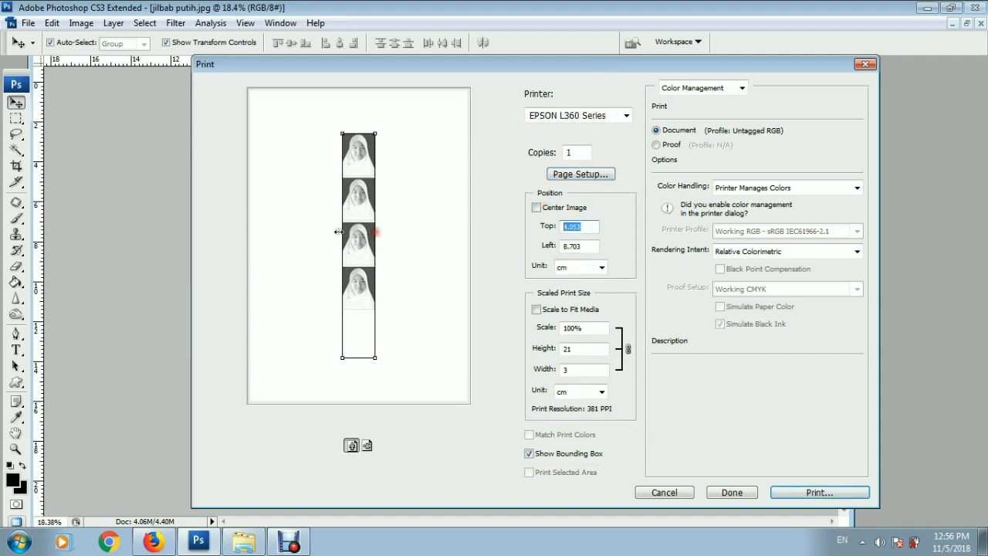
text(0.1)
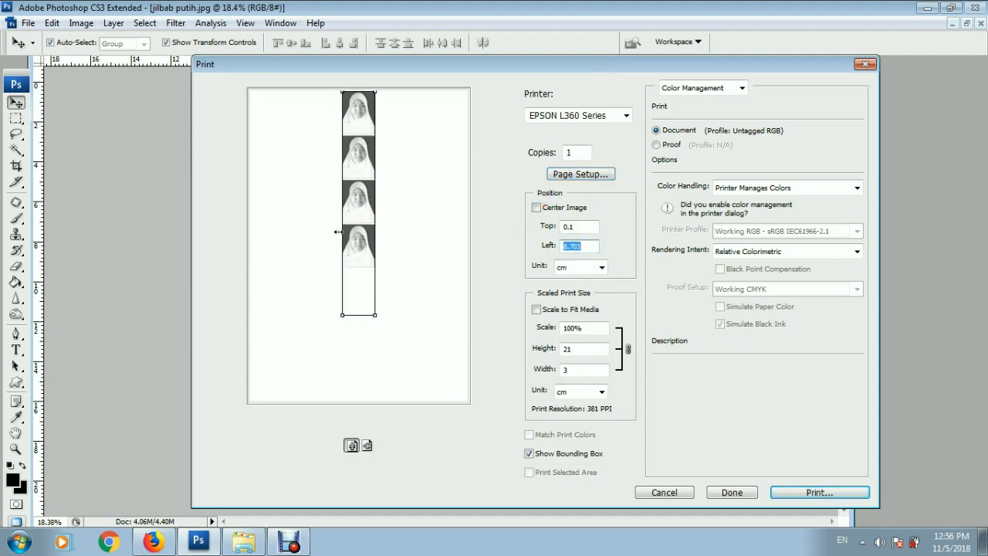
text(4.3)
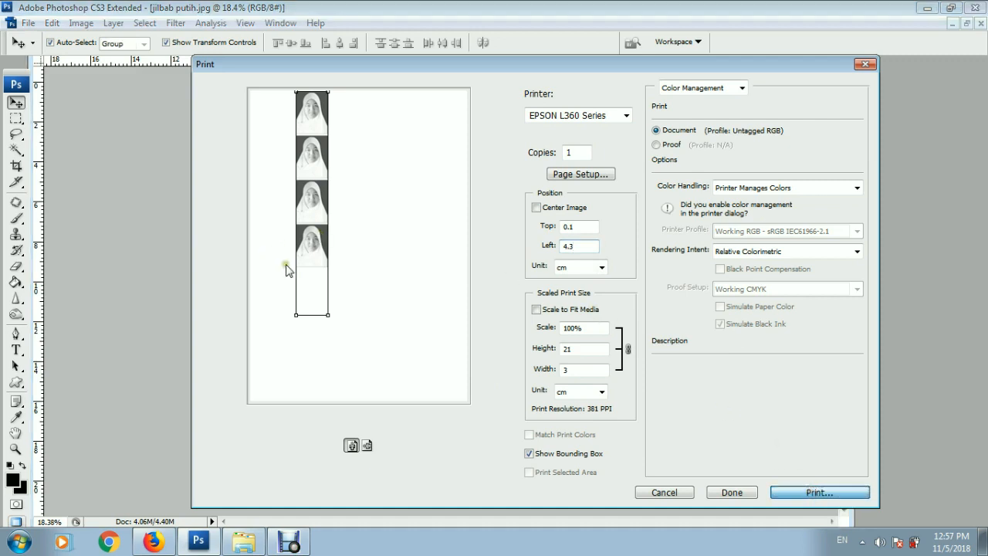
key(Return)
click(185, 294)
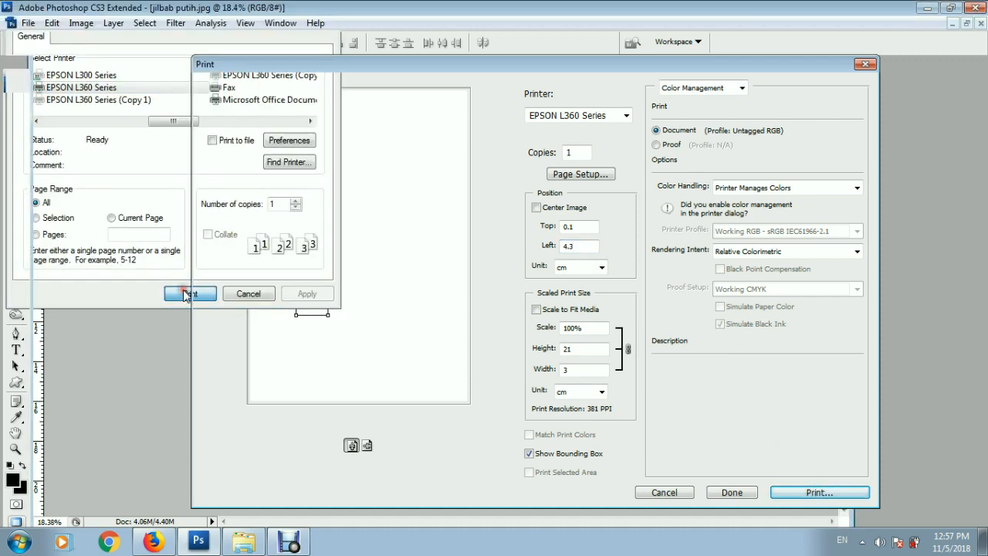